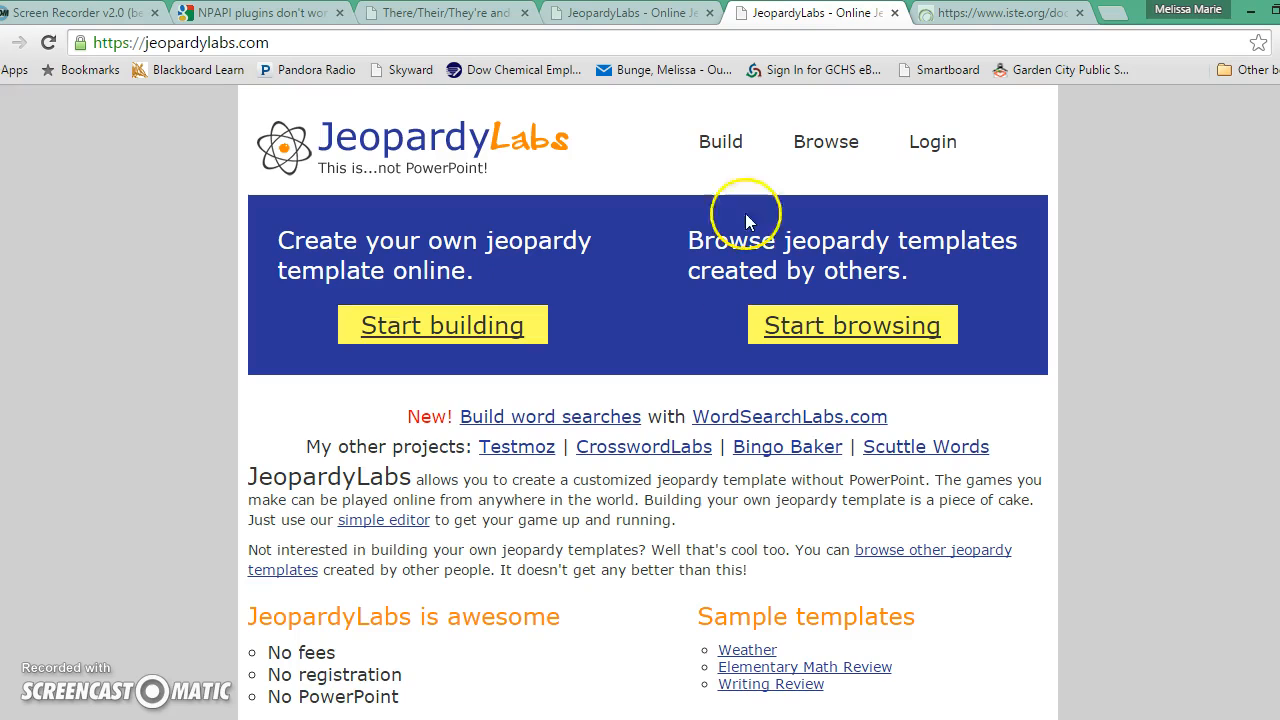
Log in to JeopardyLabs and go to the Build a Jeopardy Template page.
left_click(922, 150)
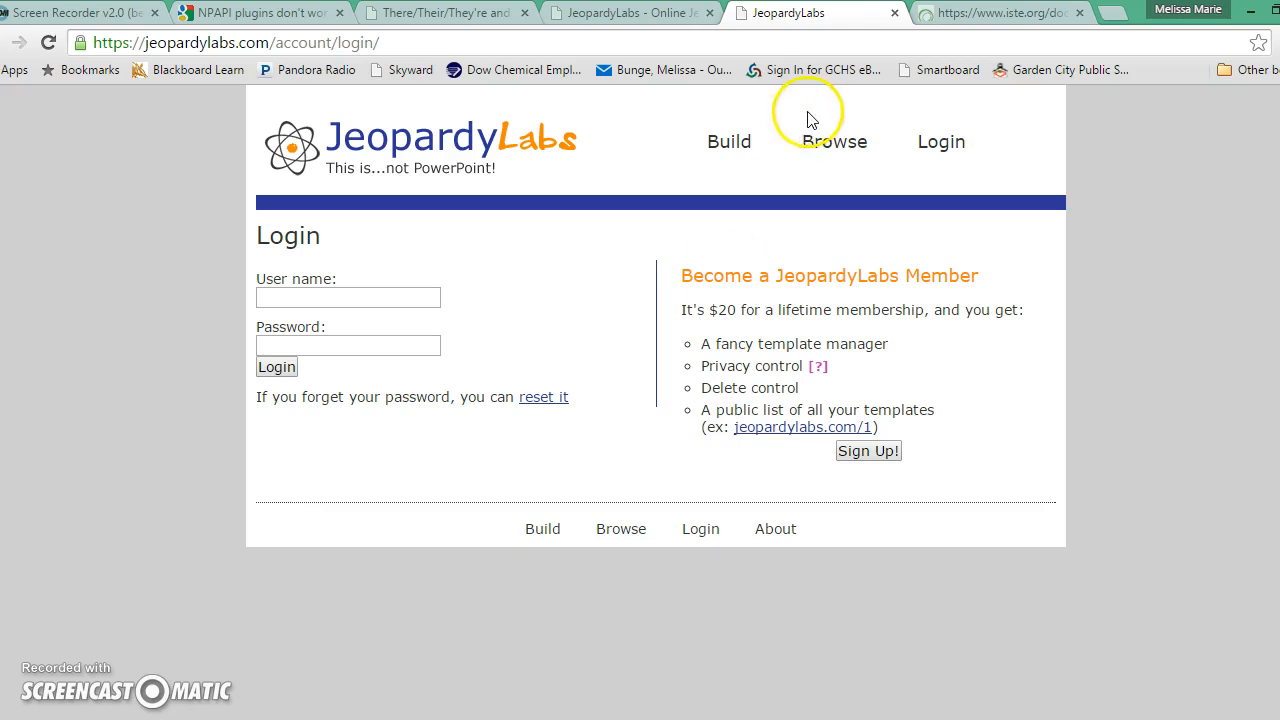
left_click(733, 146)
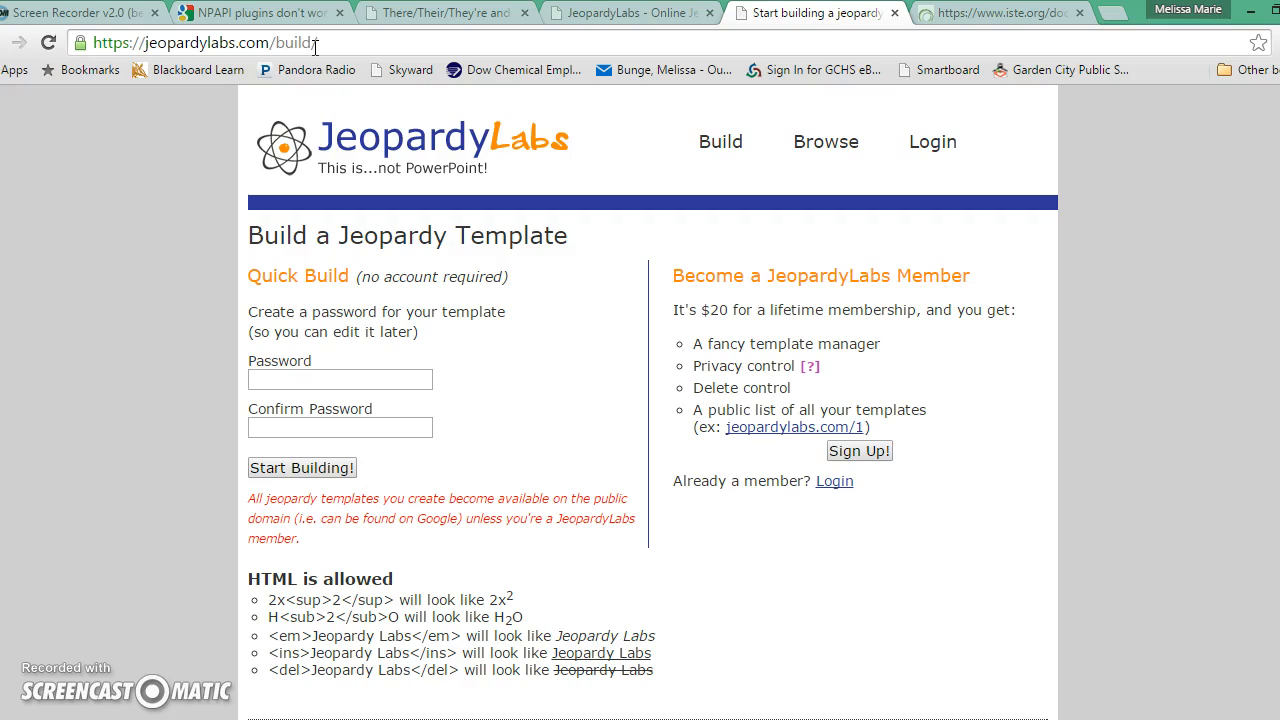
Enter and confirm an edit password for the template, then open the blank board editor.
left_click(315, 383)
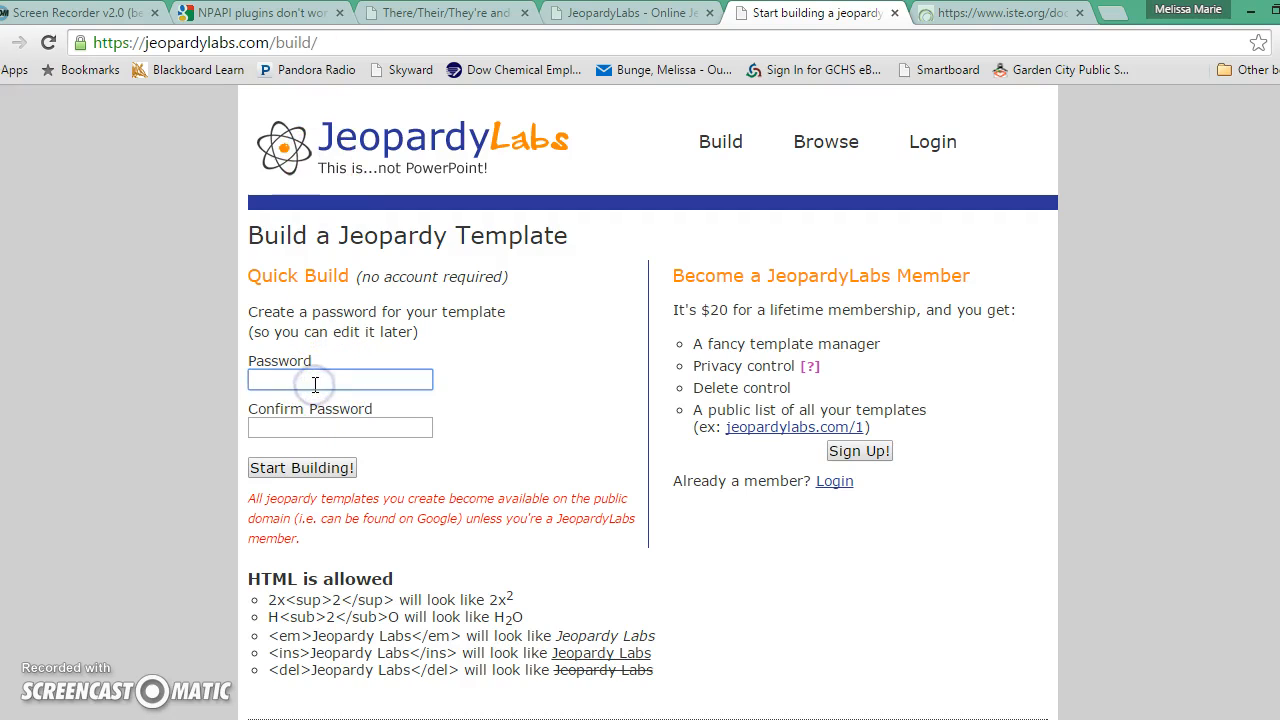
type("123")
left_click(320, 426)
type("123")
left_click(312, 468)
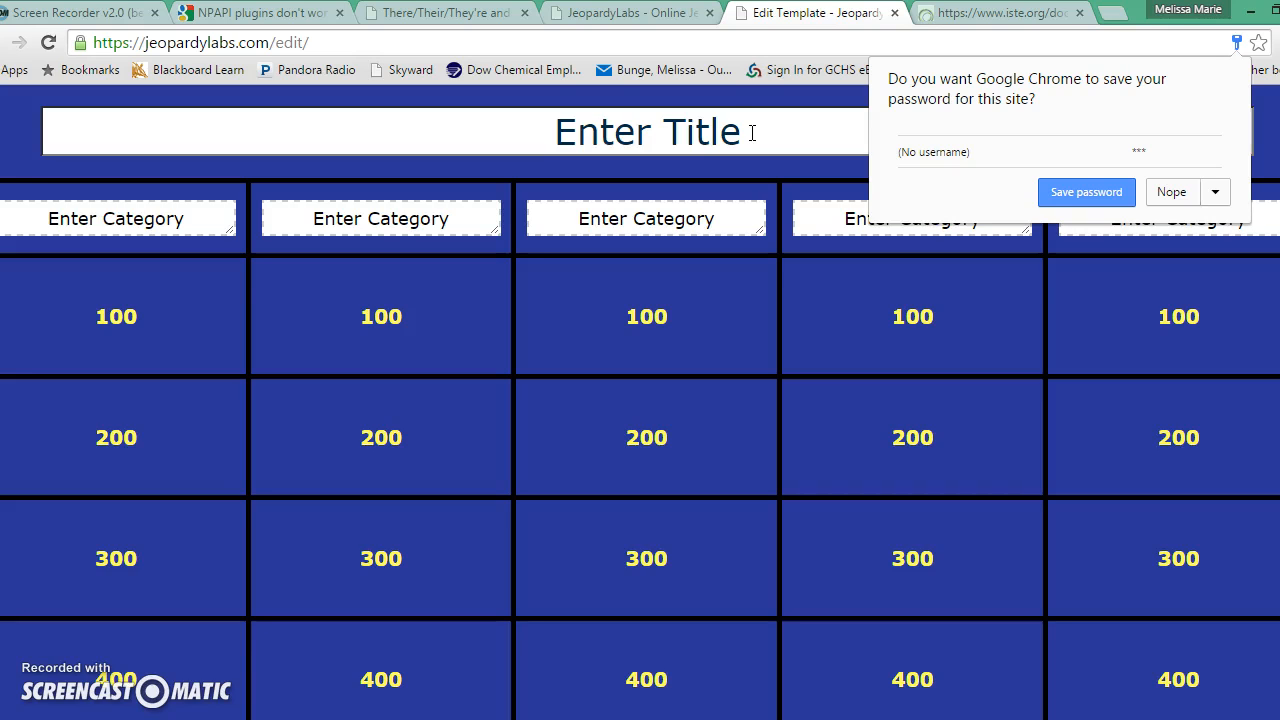
left_click(752, 133)
Replace the placeholder title with 'Multiplication Review'.
key("BackSpace")
key("BackSpace")
key("BackSpace")
key("BackSpace")
key("BackSpace")
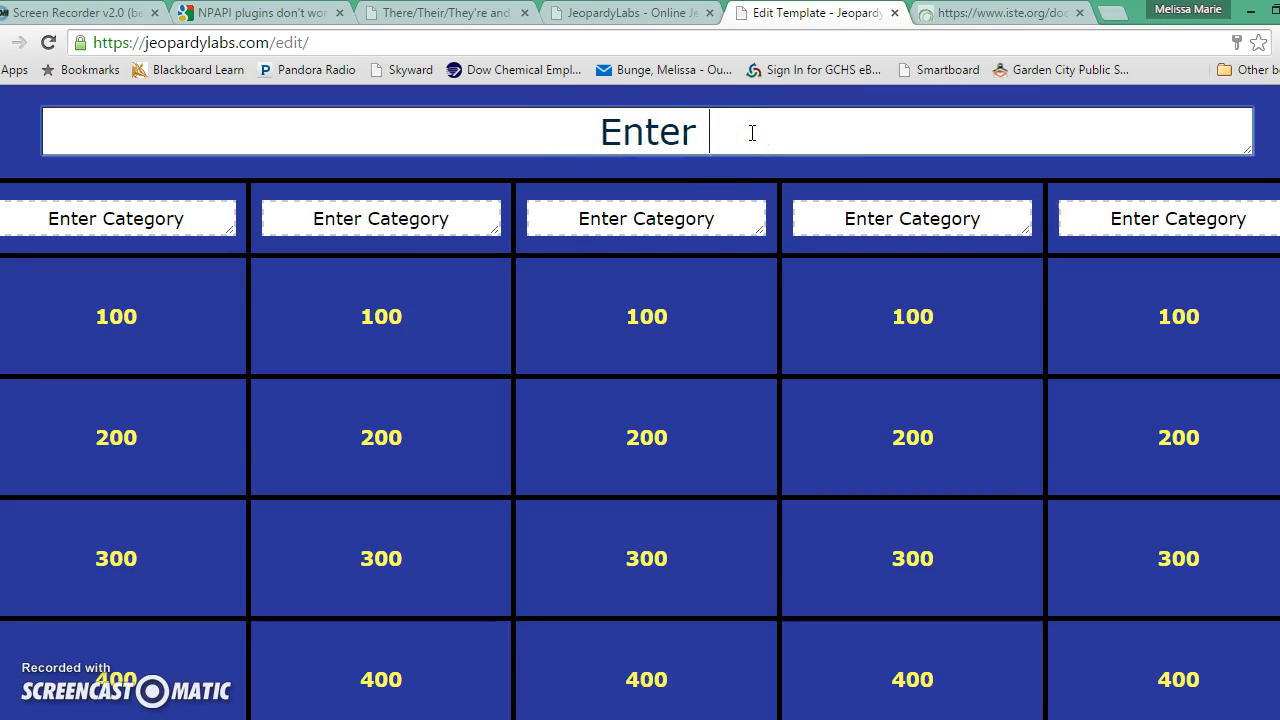
key("BackSpace")
key("BackSpace")
key("BackSpace")
key("BackSpace")
key("BackSpace")
key("BackSpace")
type("Mul")
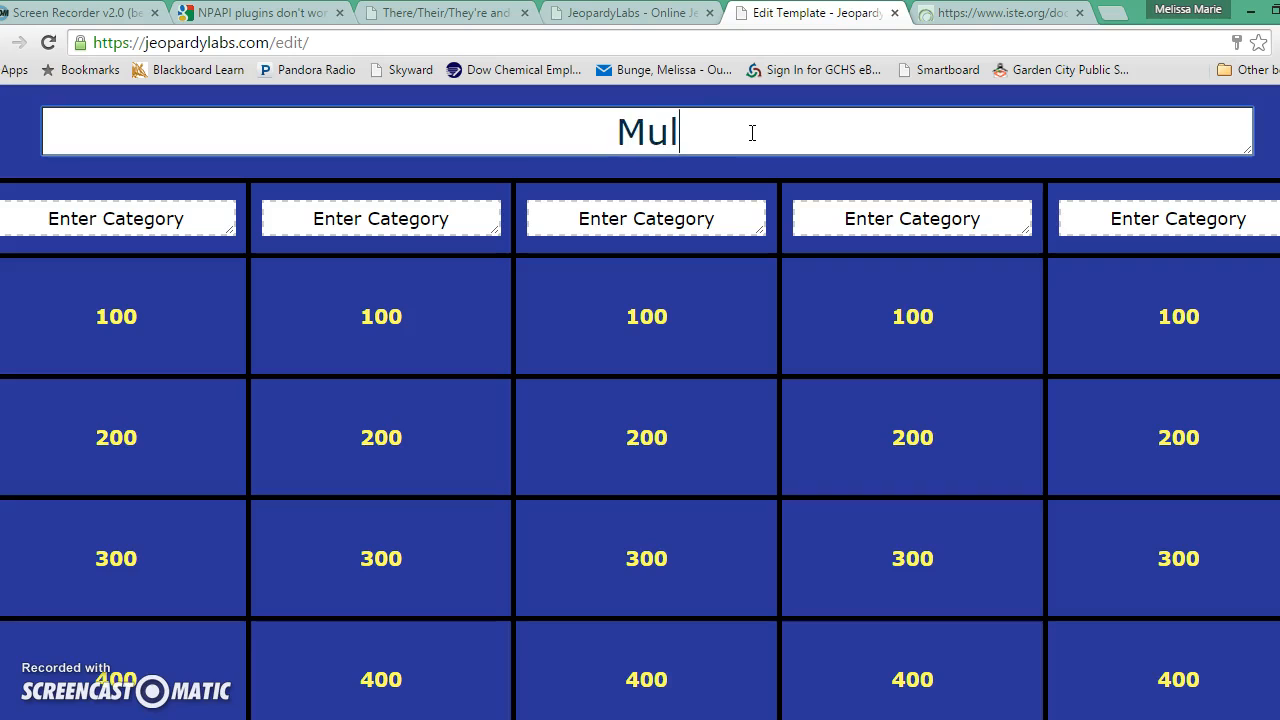
type("tiplicati")
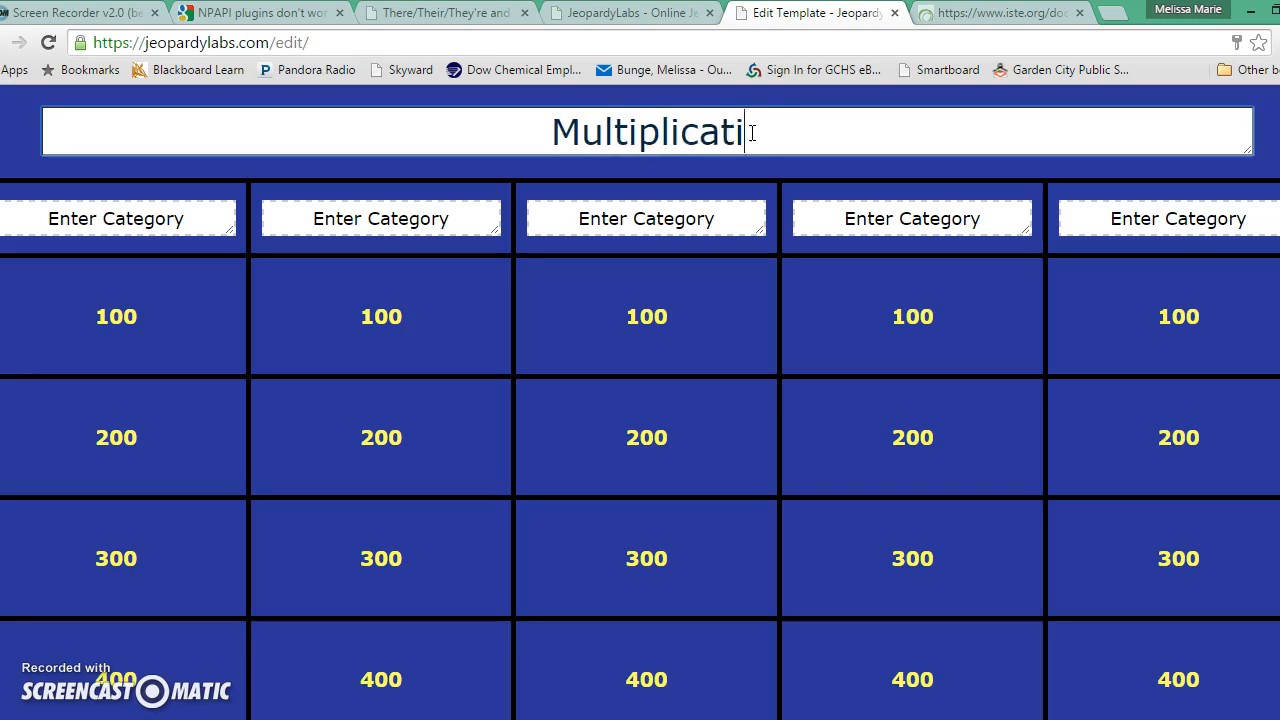
type("on")
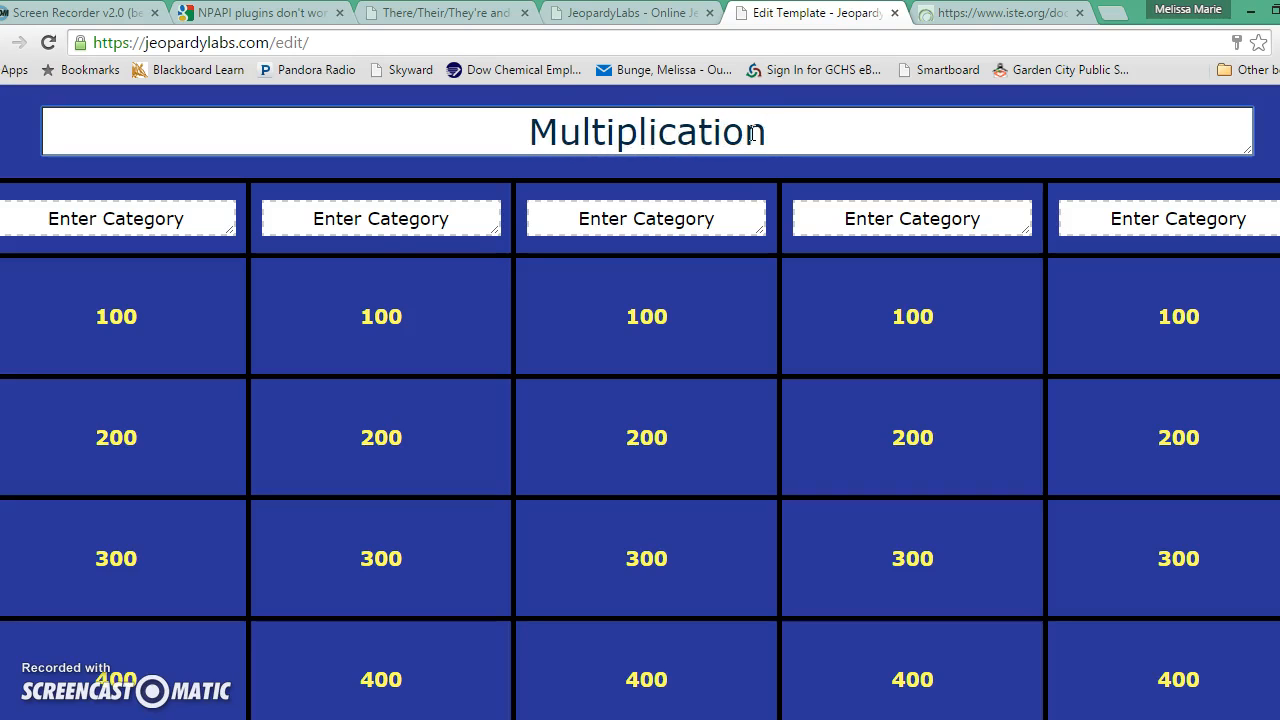
type(" Review")
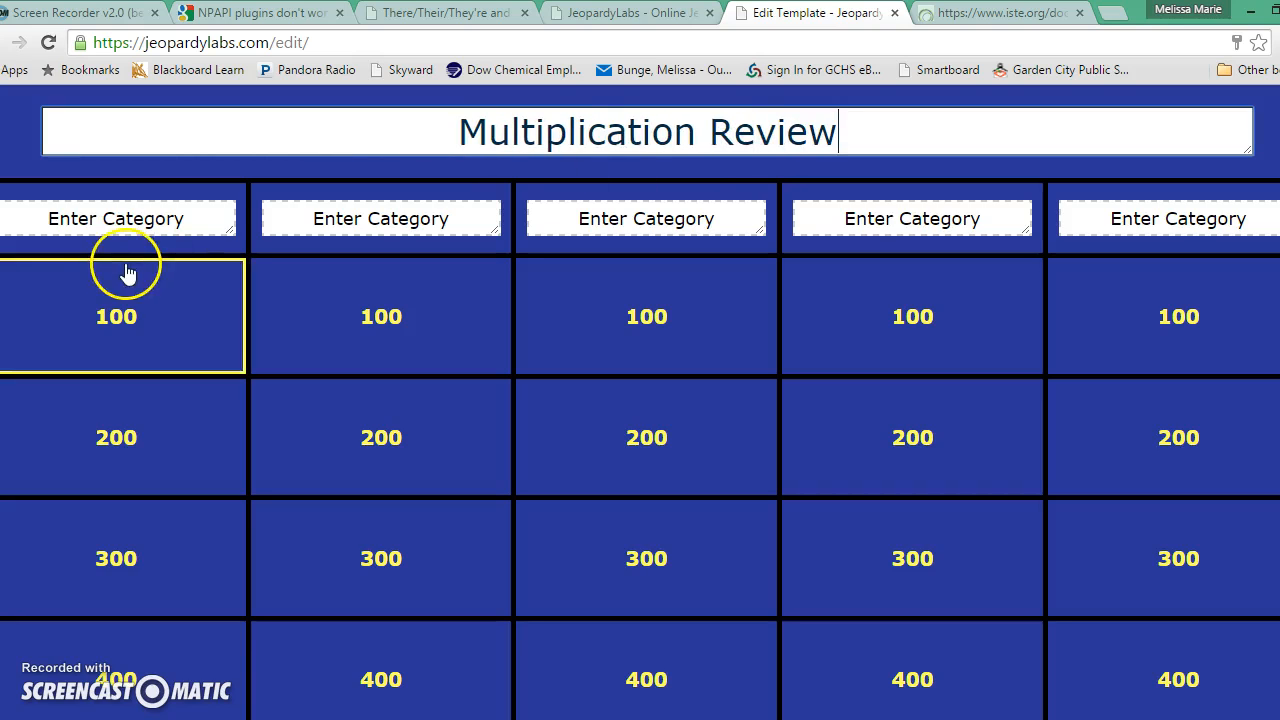
Name the first three categories '3 times table', '4 times table' and '5 times table'.
left_click(143, 220)
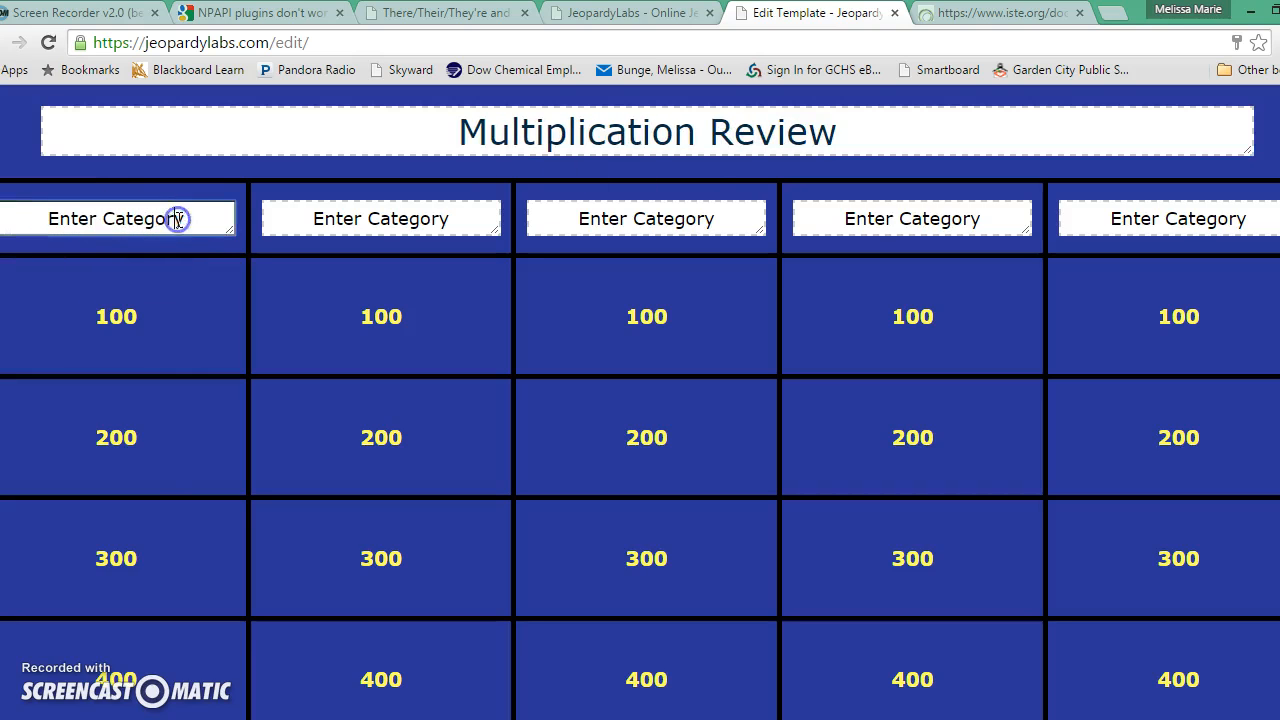
left_click_drag(194, 218, 14, 221)
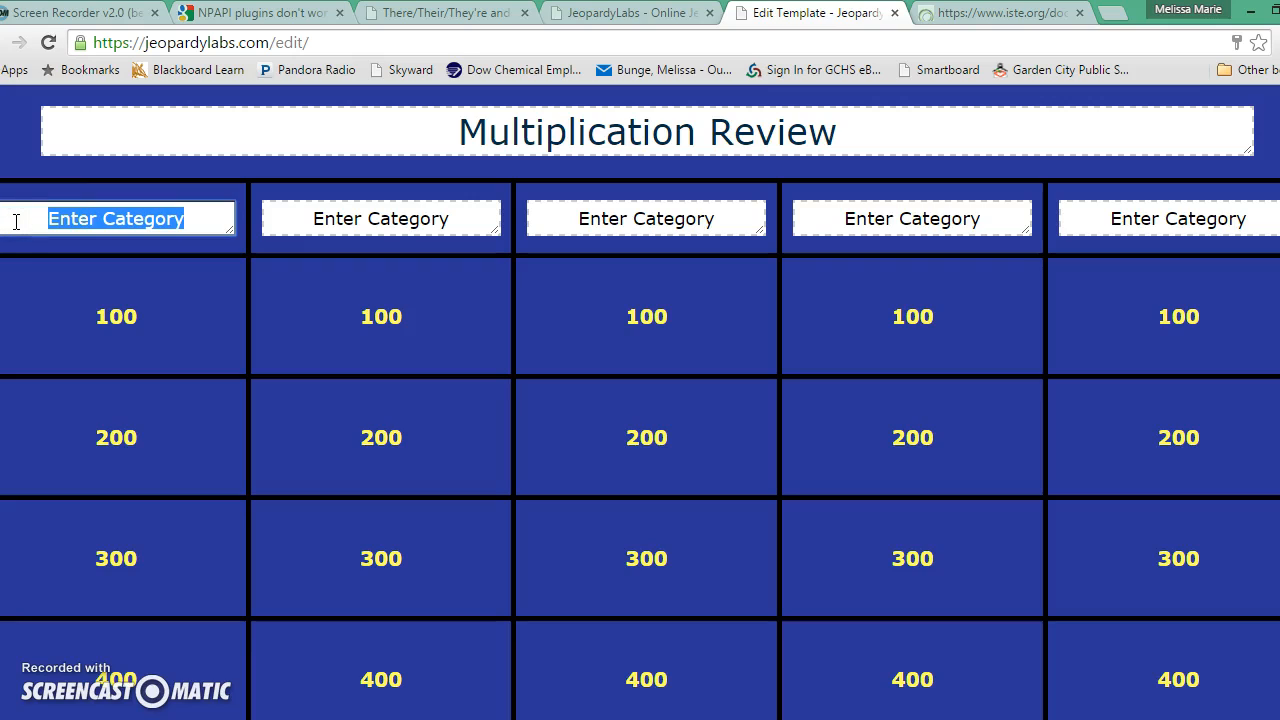
type("3")
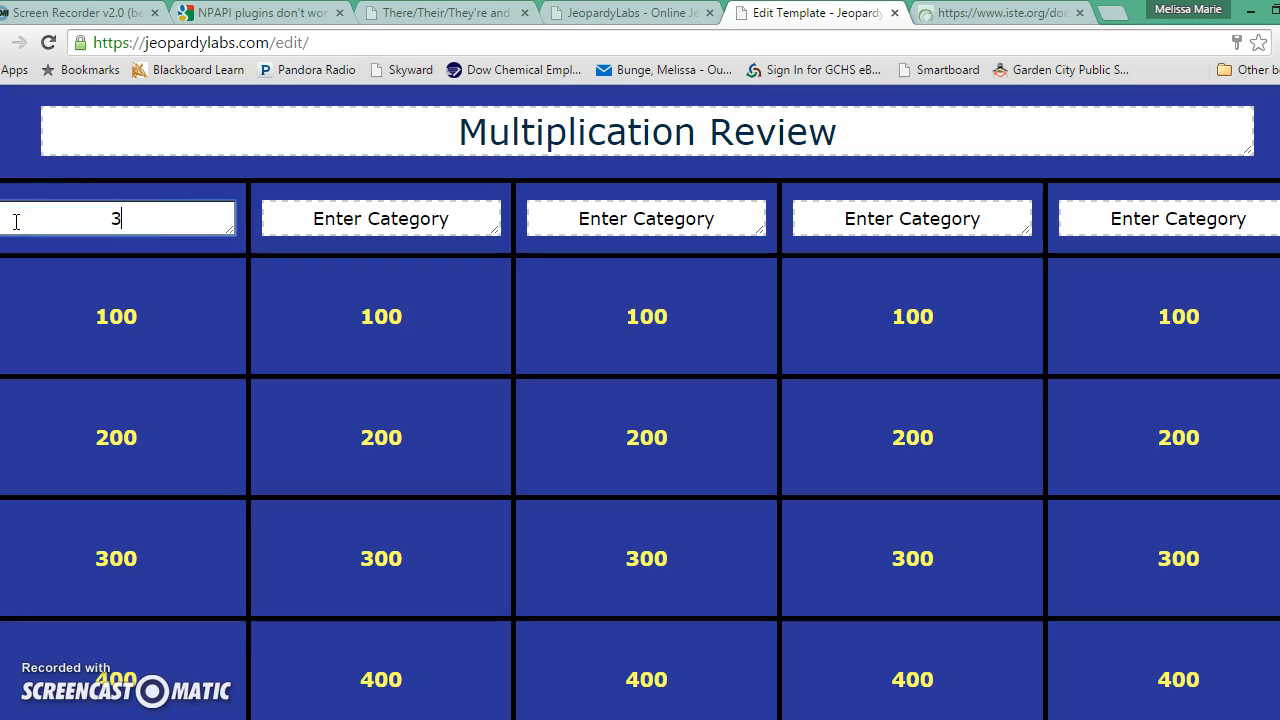
type(" times table")
left_click(320, 222)
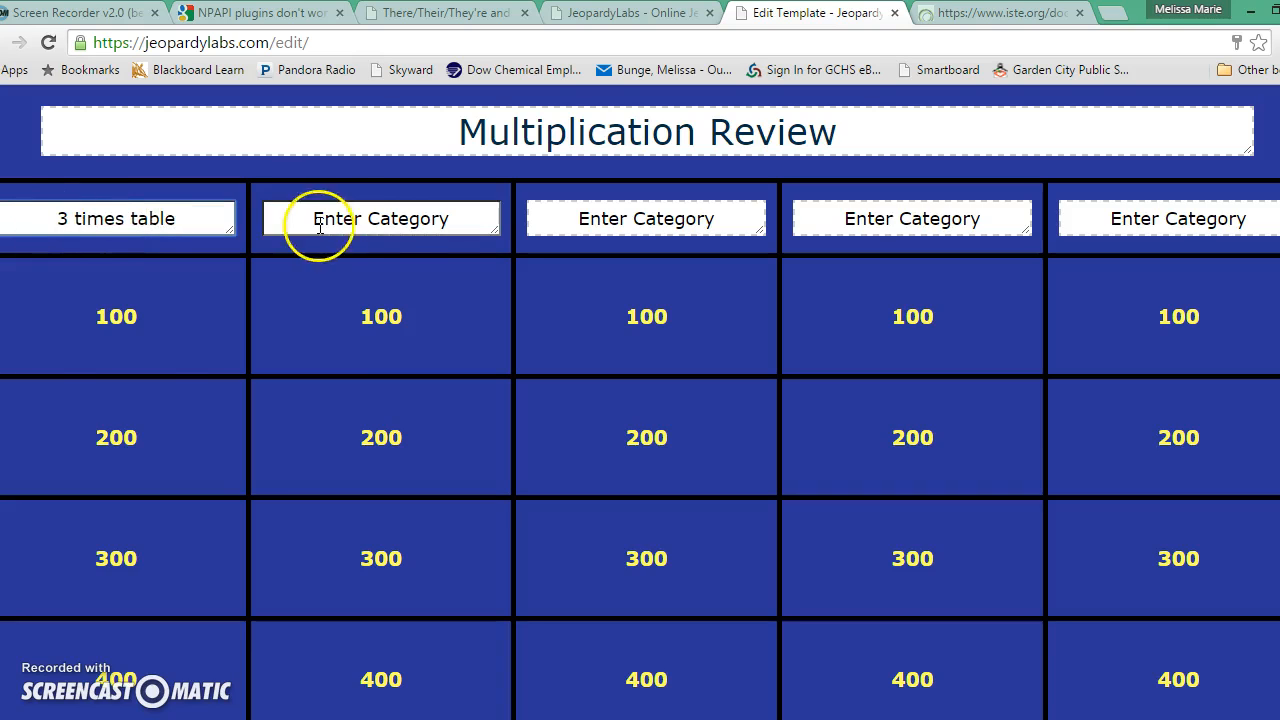
triple_click(460, 219)
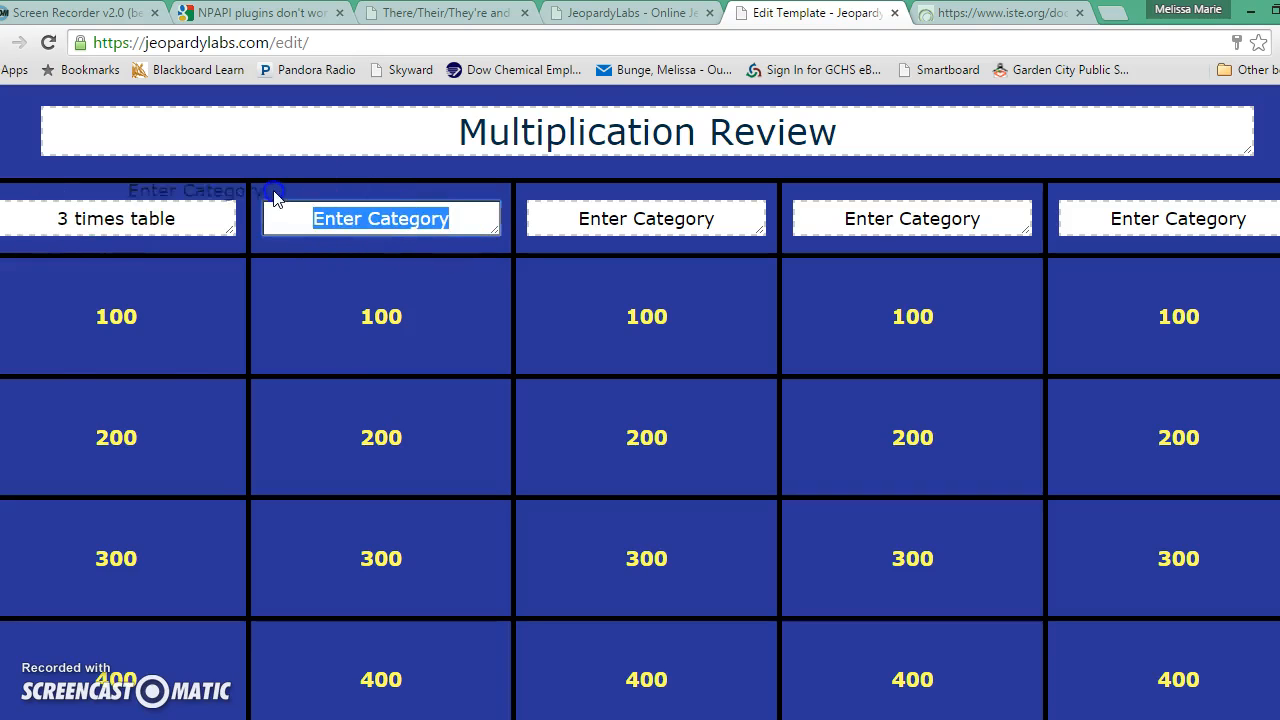
type("4 ")
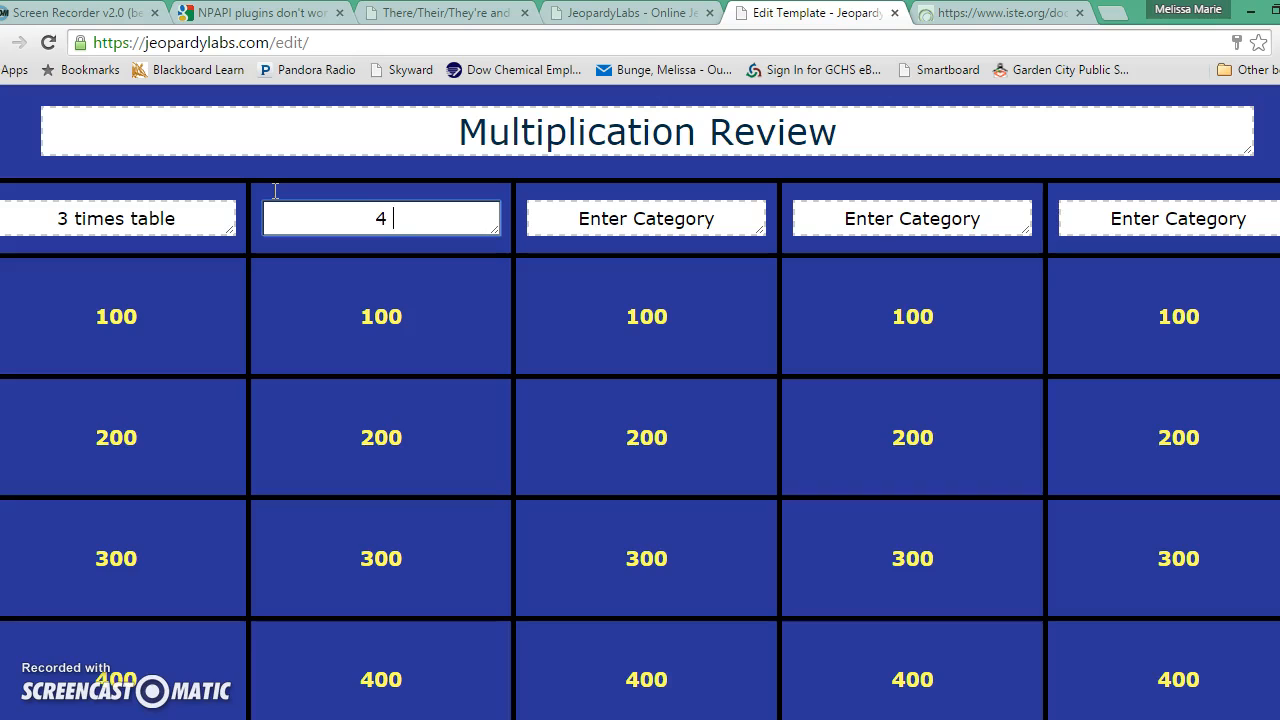
type("times table")
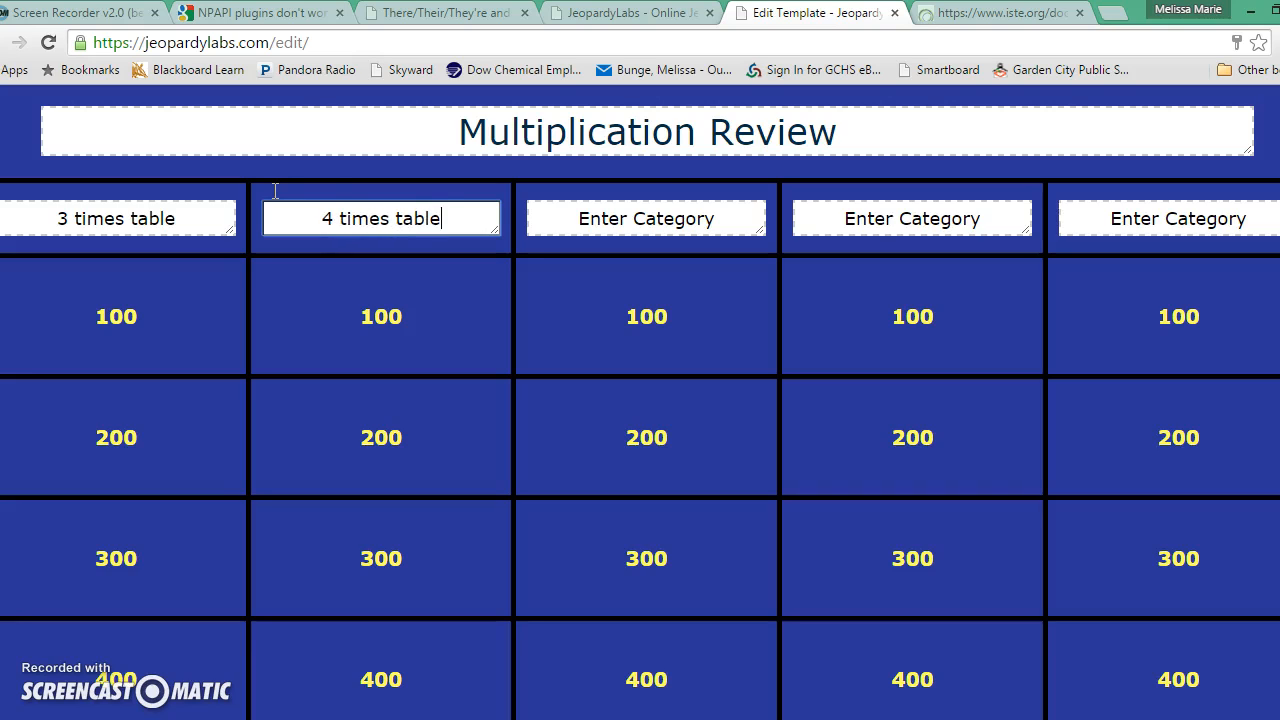
left_click(722, 218)
triple_click(722, 218)
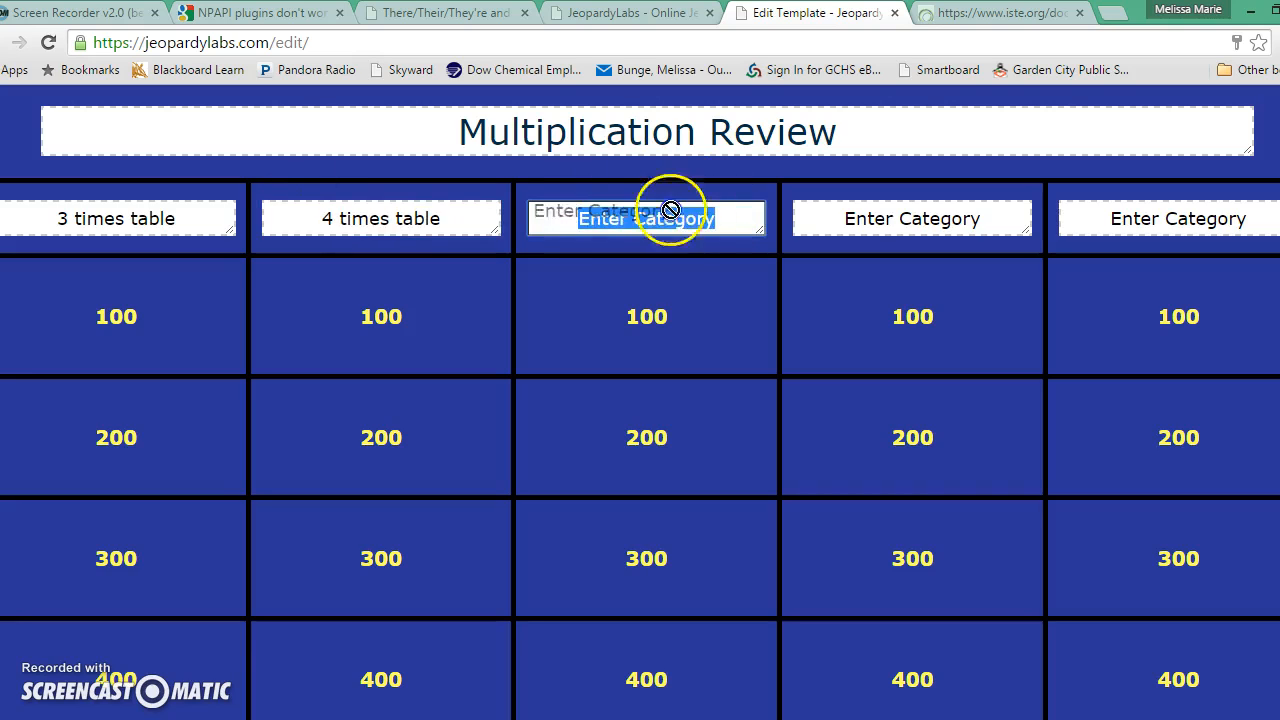
type("5 times ta")
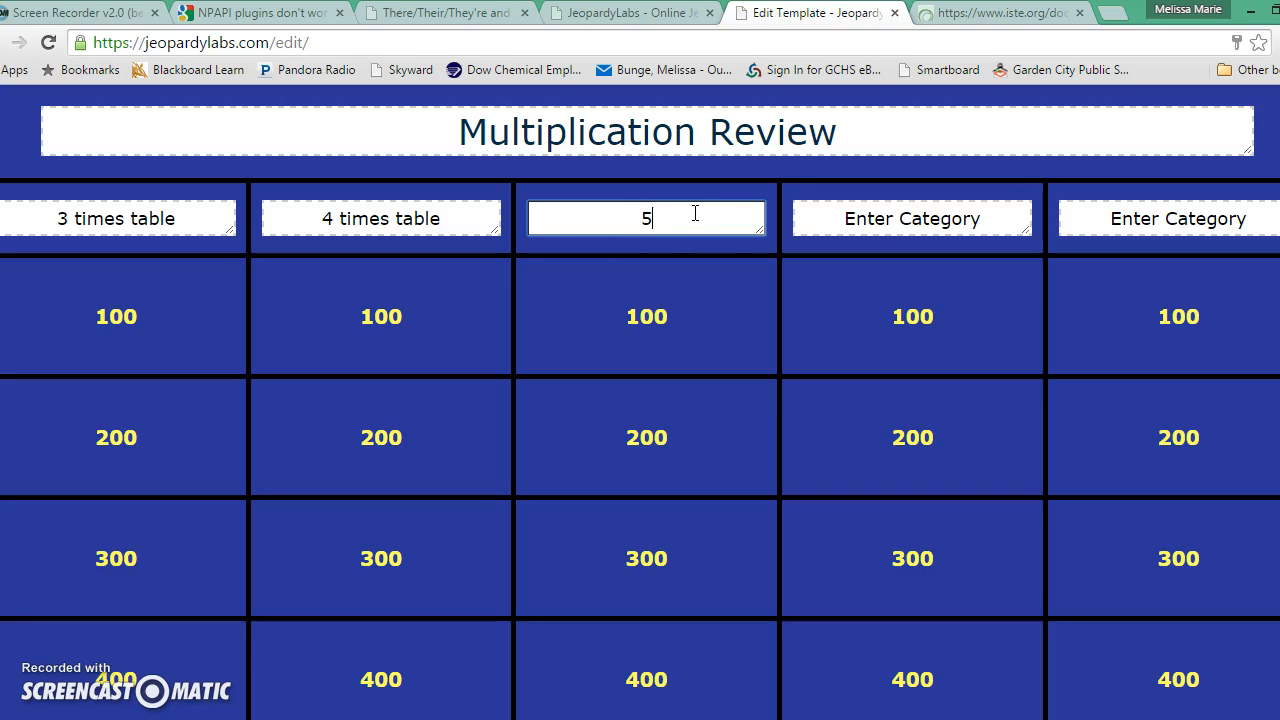
type("ble")
Open the 3 times table 100 clue and enter the answer 3x1=.
left_click(198, 312)
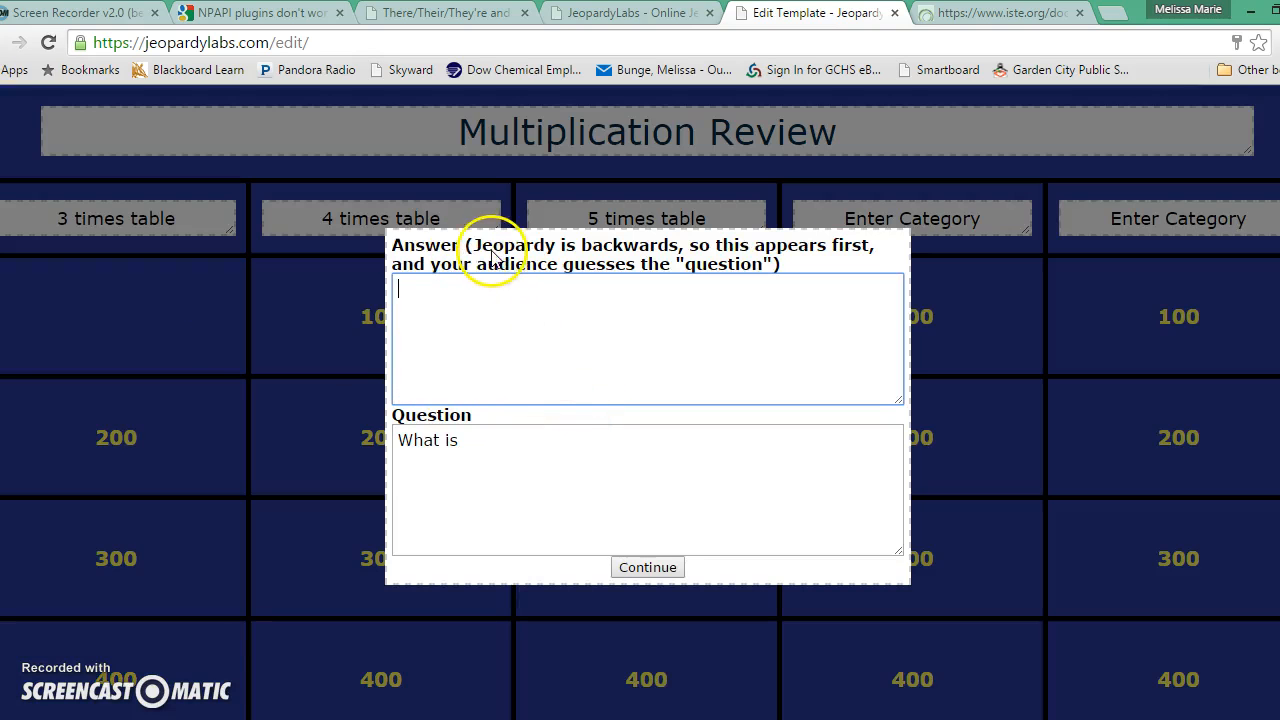
left_click(613, 276)
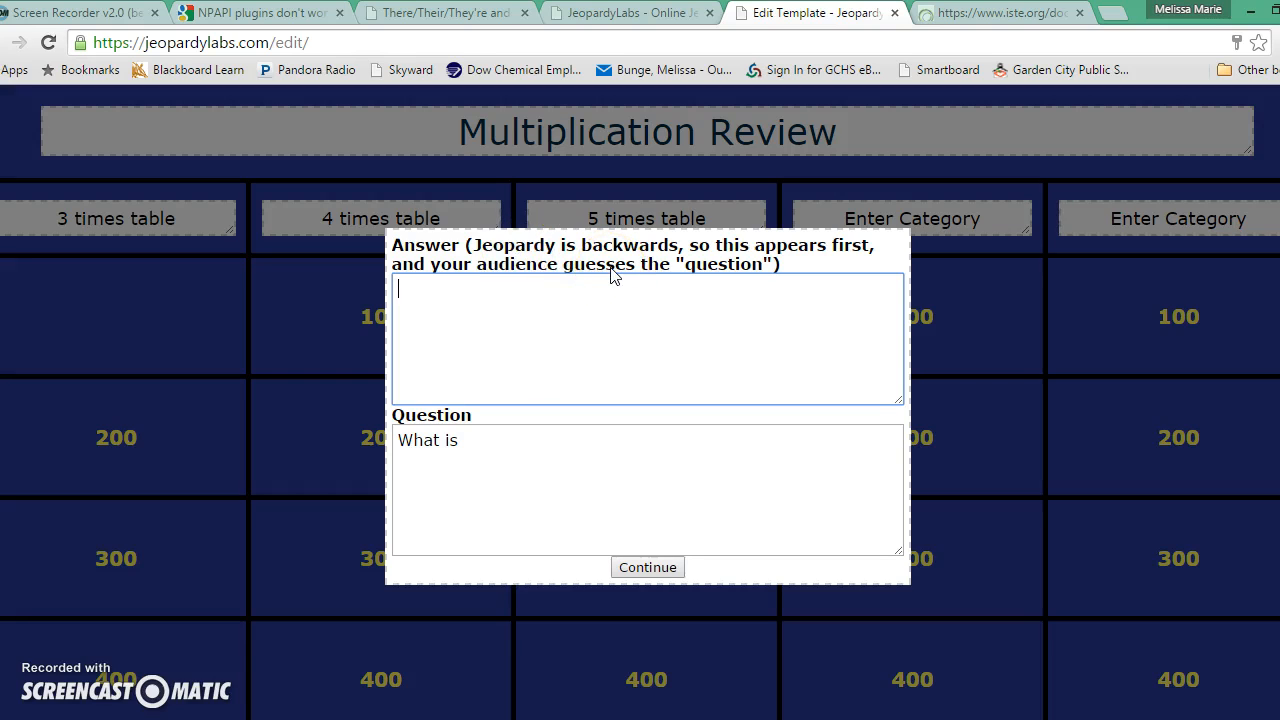
left_click(497, 448)
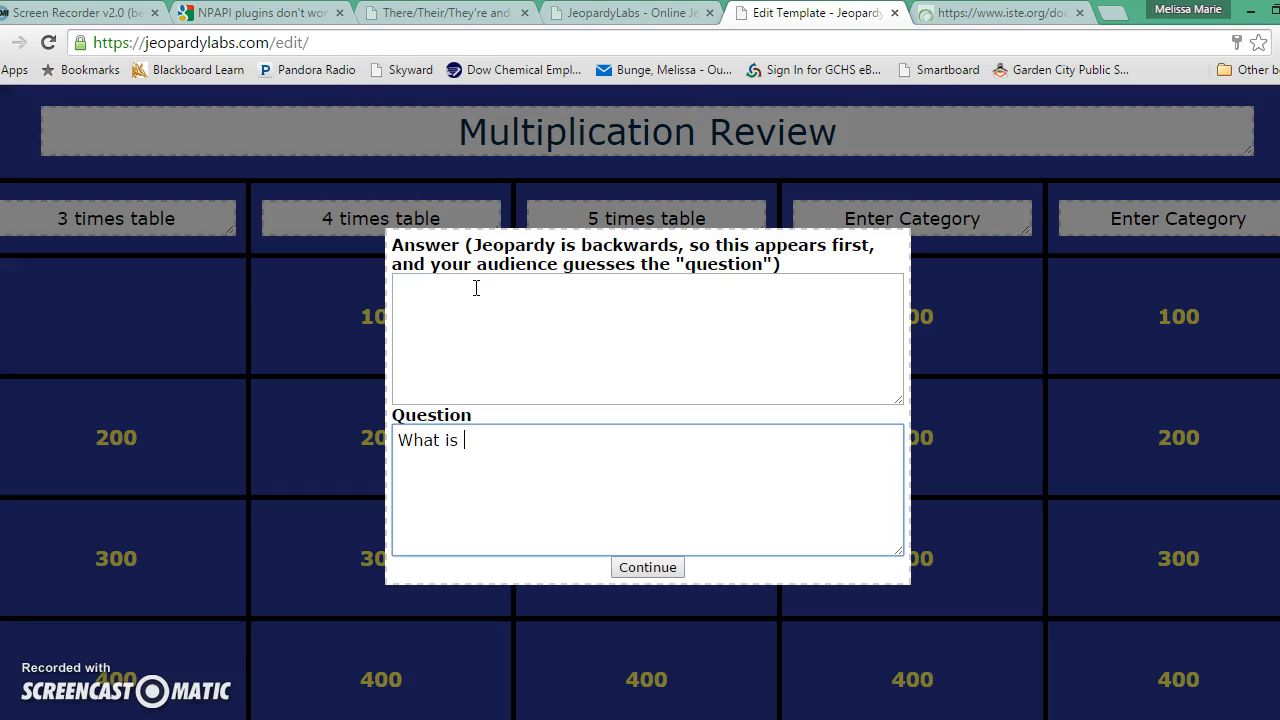
left_click(476, 288)
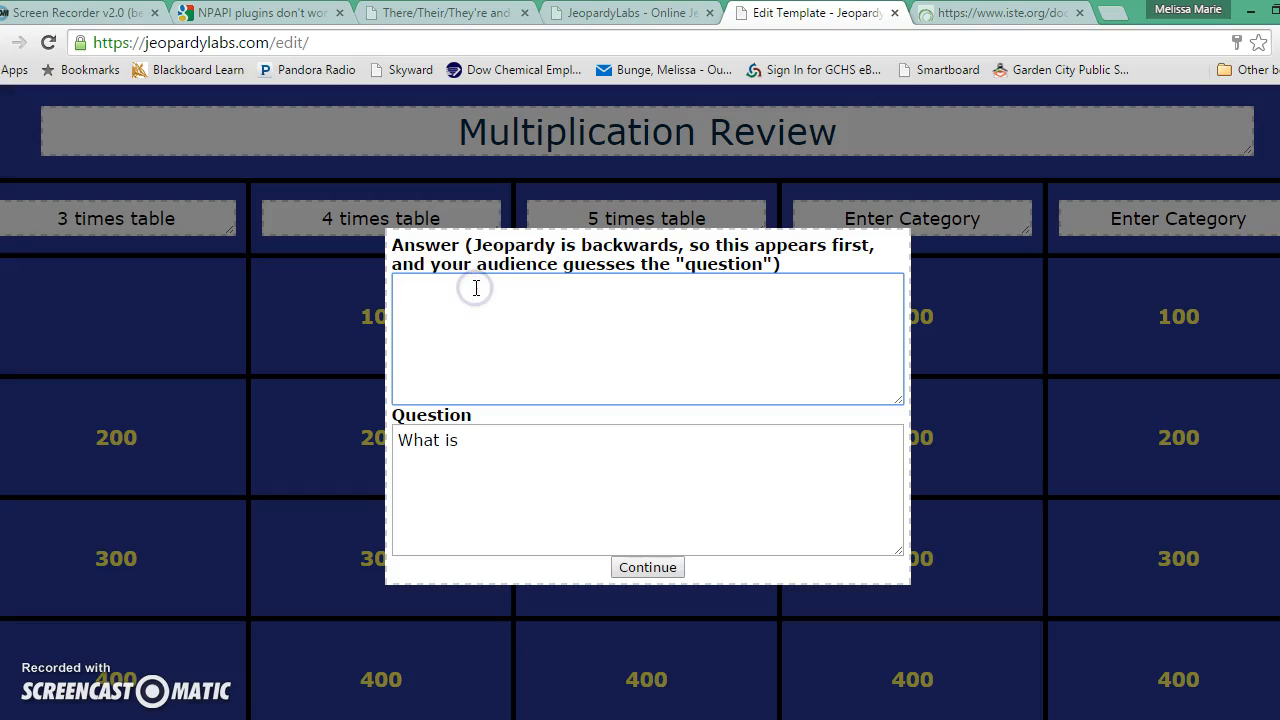
type("3")
type("x2")
key("BackSpace")
type("1")
type("=")
key("BackSpace")
type("=")
left_click(498, 377)
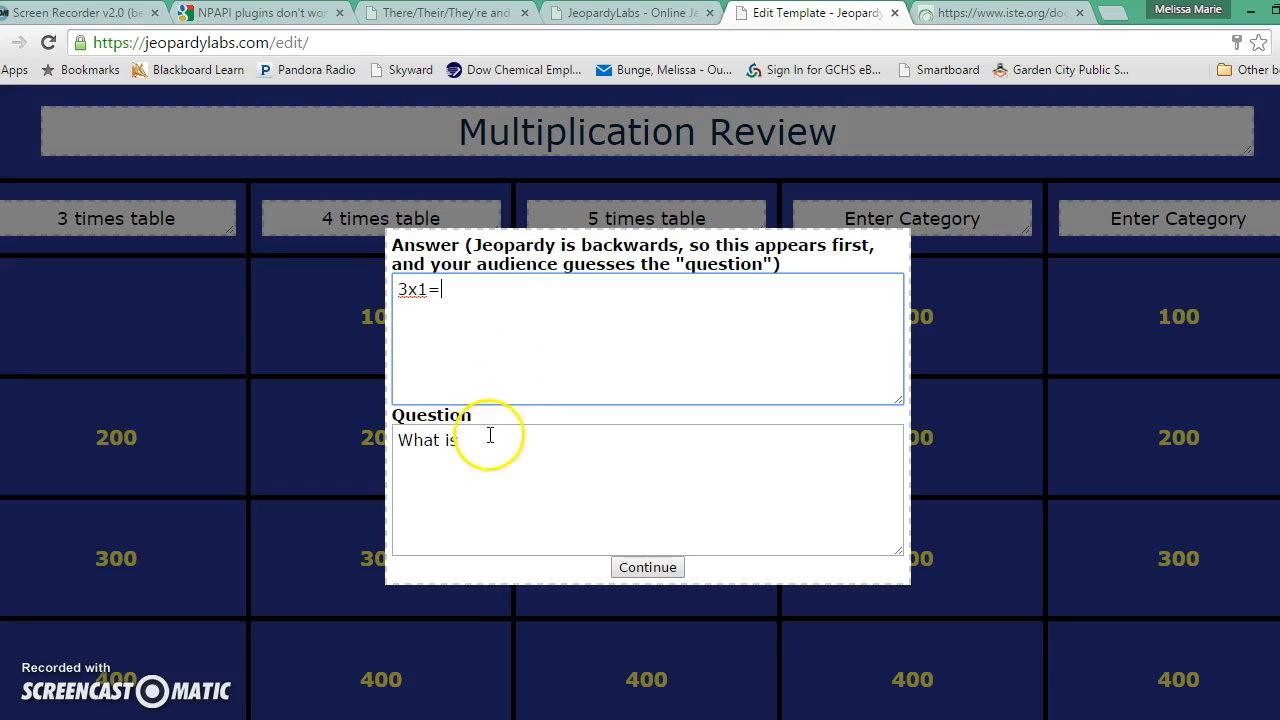
Replace 'What is' with the response 3 and save the clue.
left_click_drag(486, 431, 317, 440)
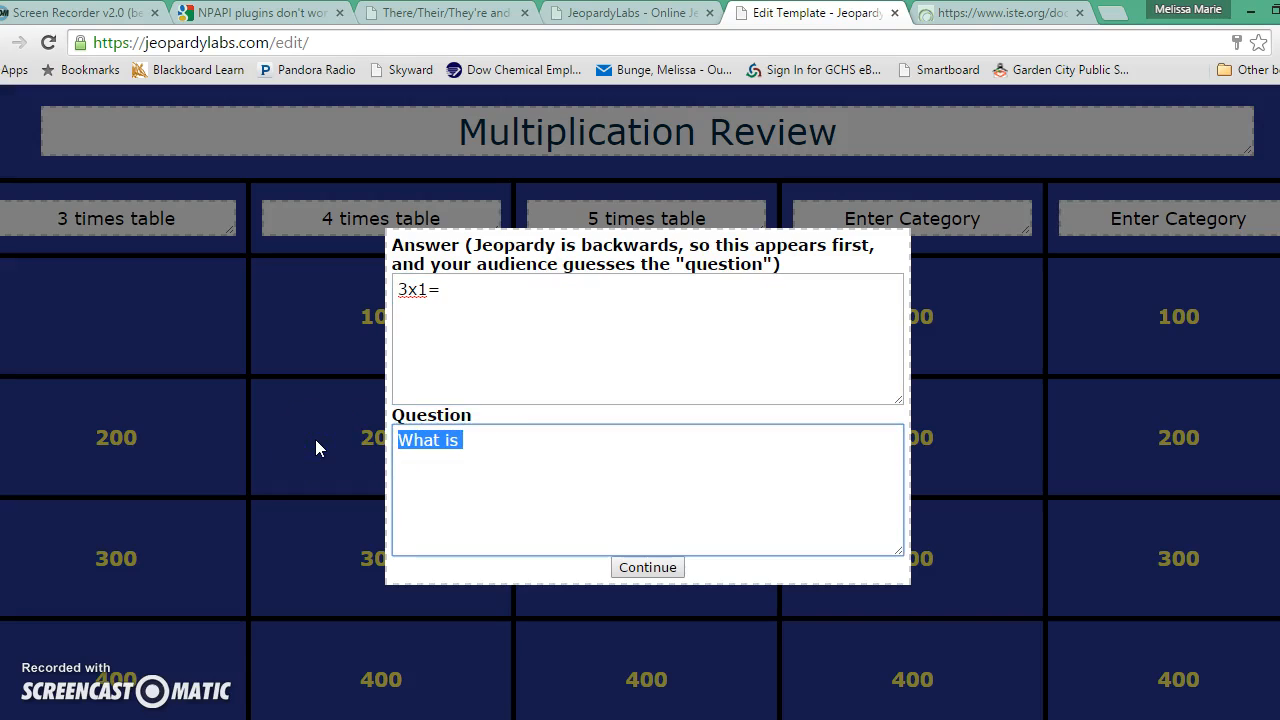
type("3")
left_click(634, 567)
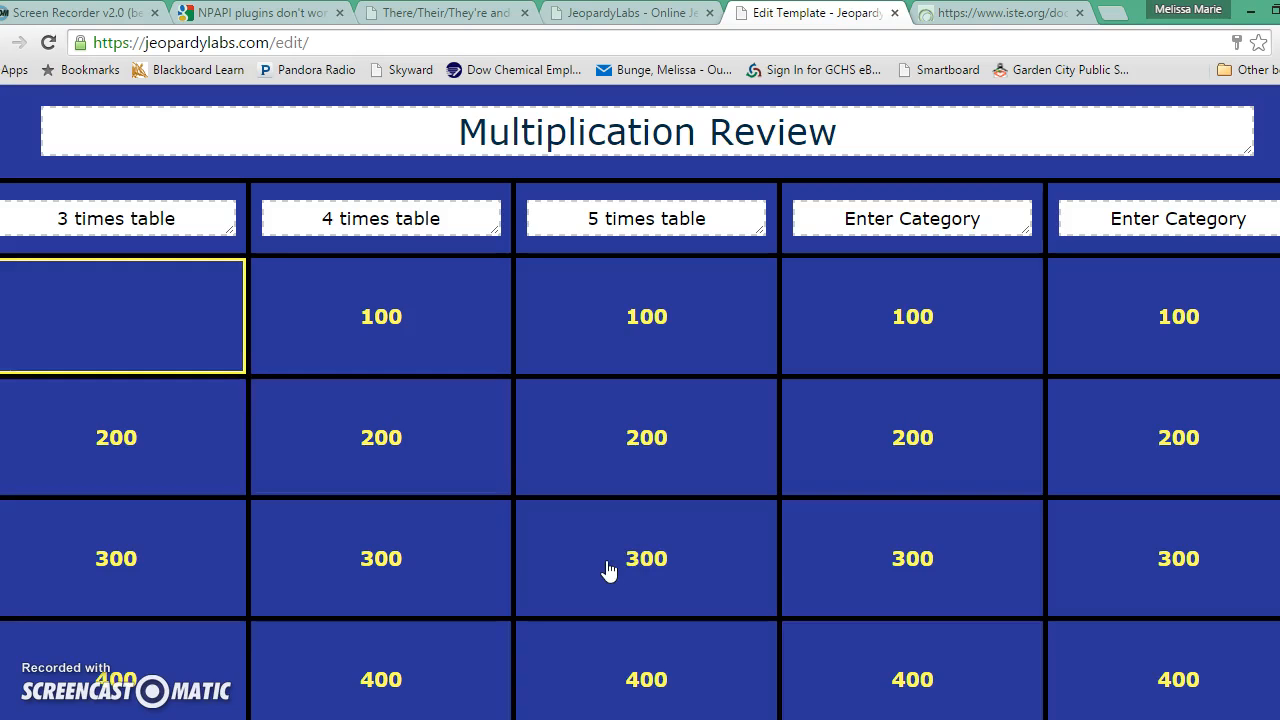
Open the 3 times table 200 clue and begin the answer 3x4=.
left_click(156, 330)
left_click(156, 422)
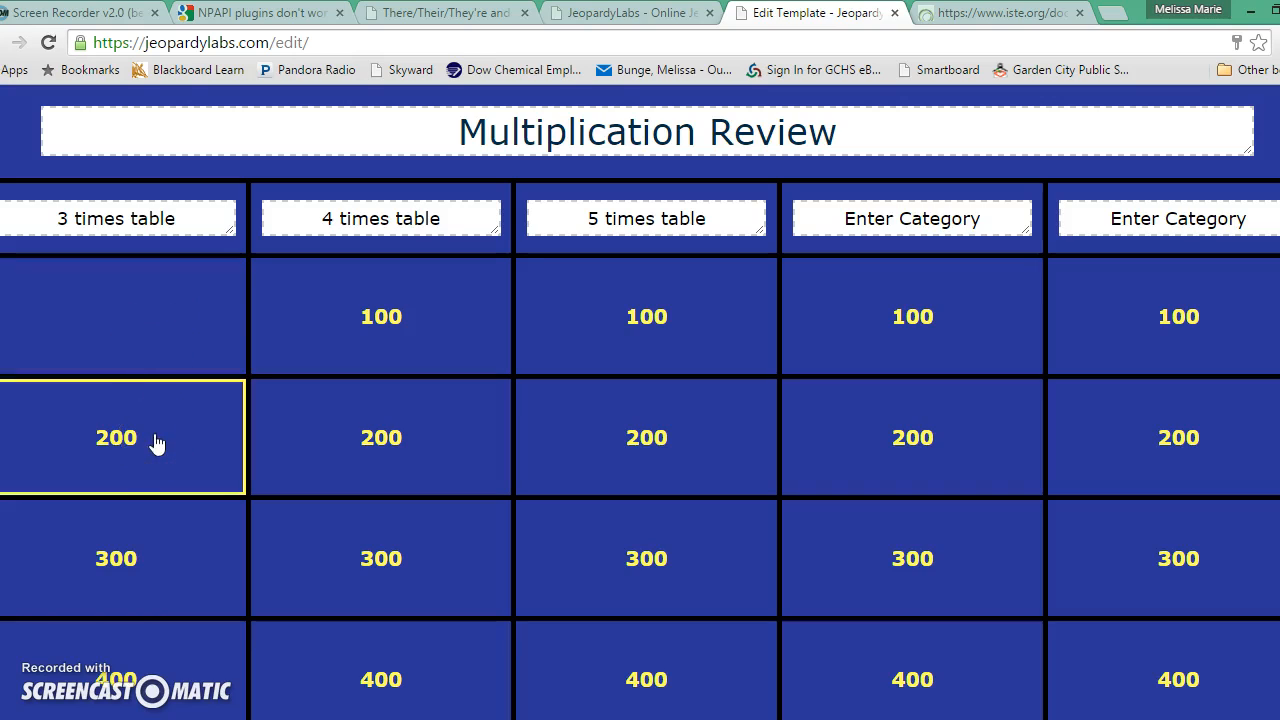
left_click(156, 443)
left_click(643, 410)
left_click(596, 386)
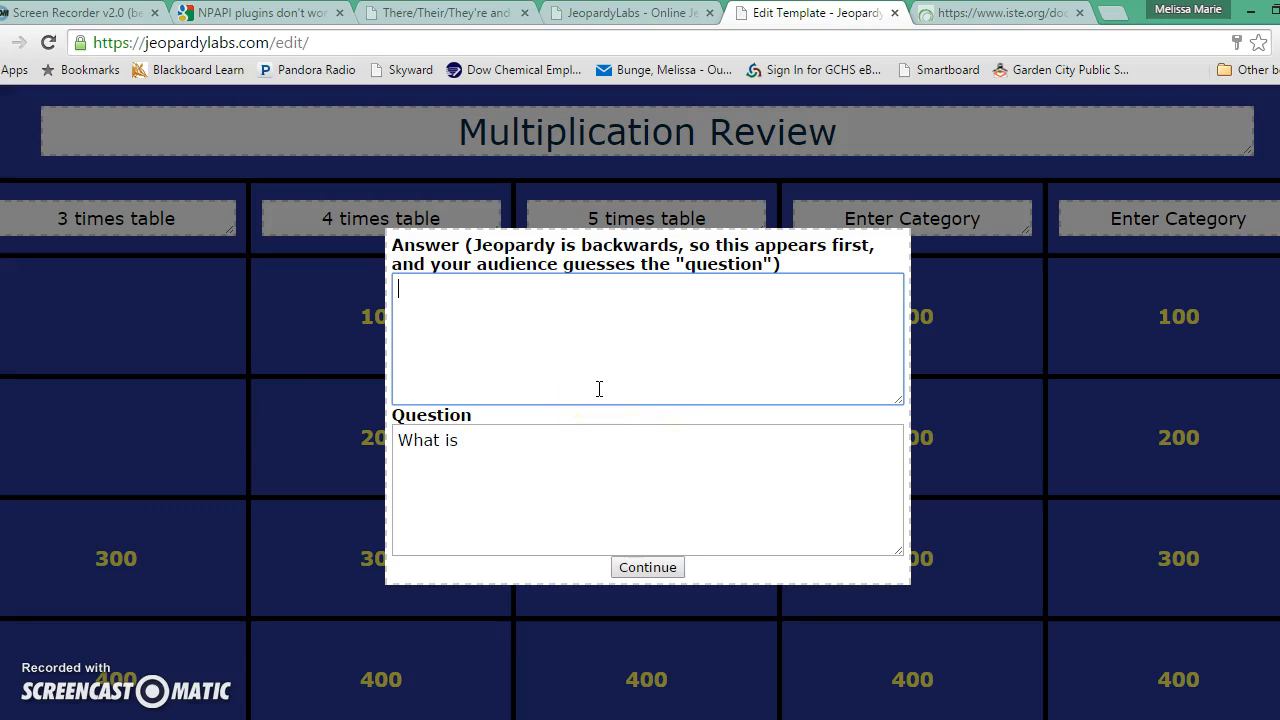
type("3x4")
Set the response to 12, complete the answer 3x4=, and save the clue.
left_click_drag(458, 443, 388, 443)
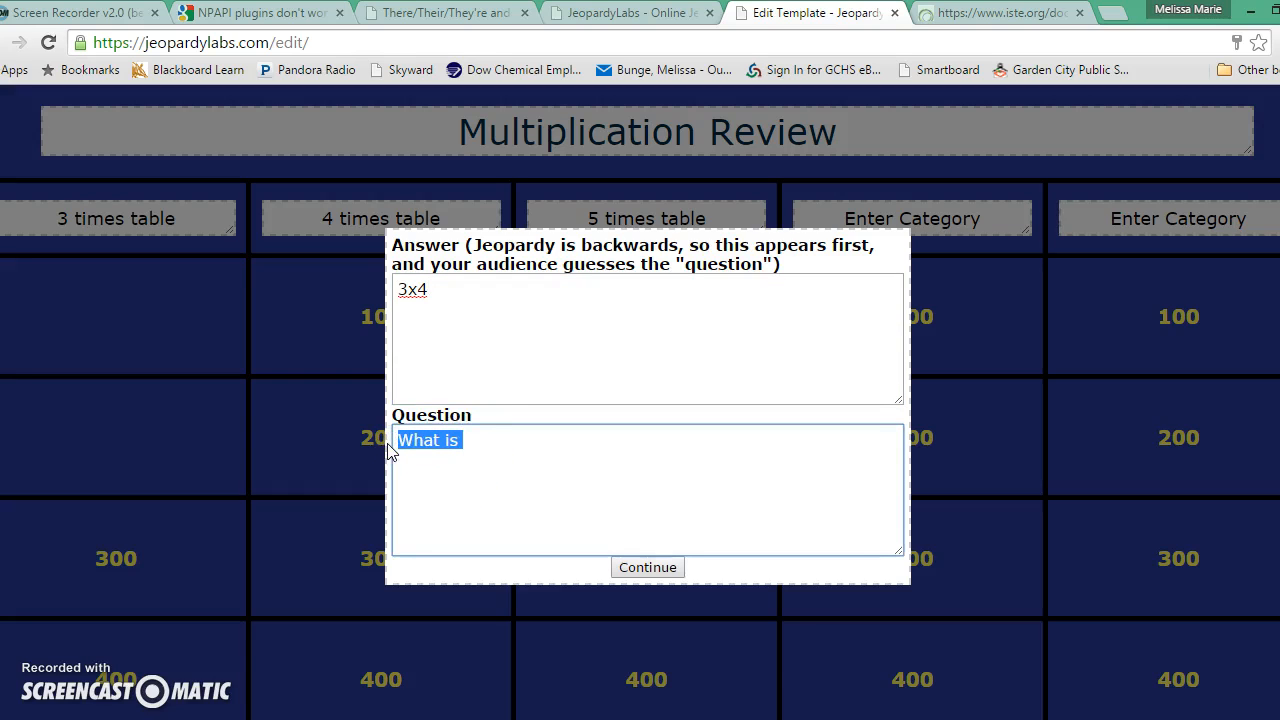
type("12")
left_click(445, 294)
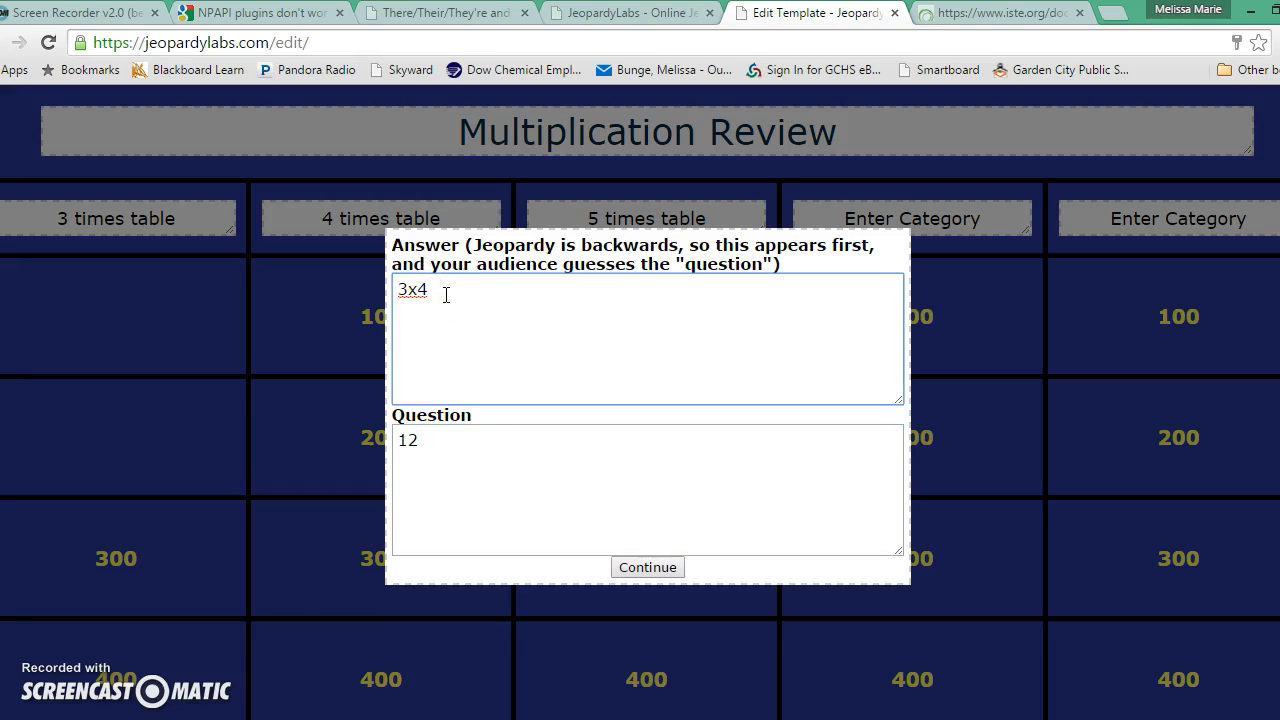
type("=")
left_click(543, 431)
left_click(647, 567)
left_click(437, 317)
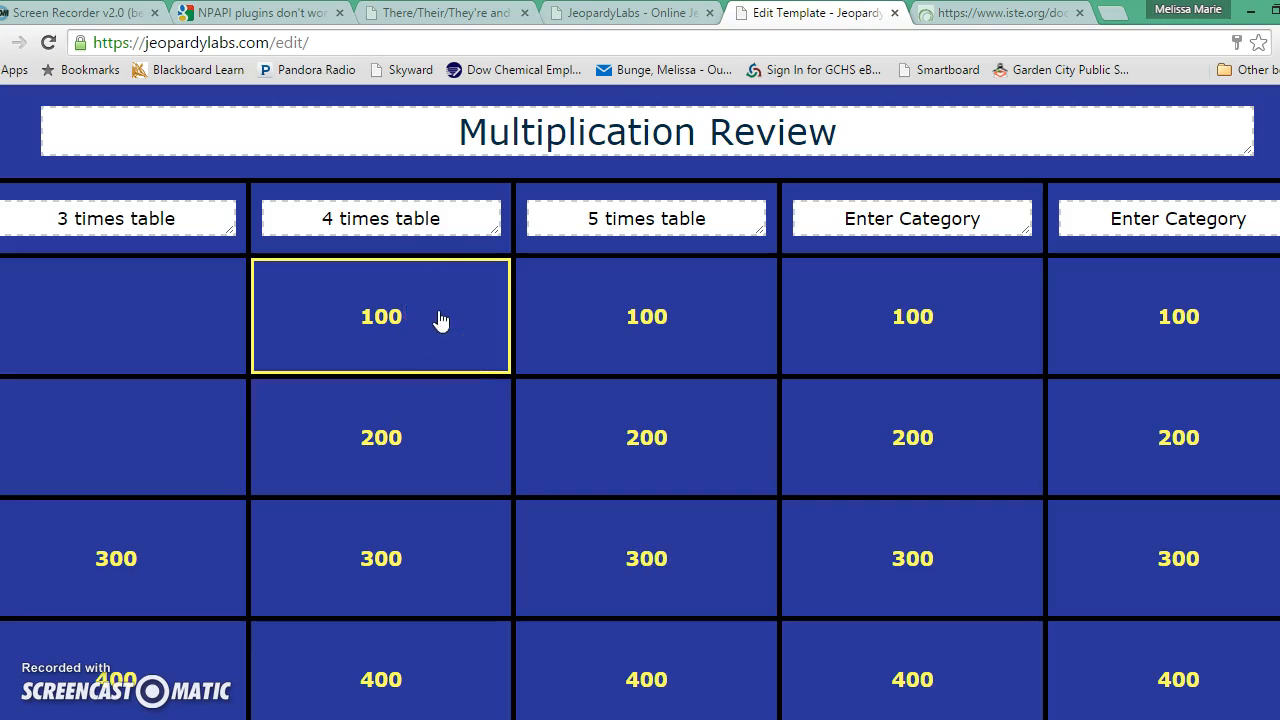
Fill the 4 times table 100 clue with answer 4x0= and response 0.
left_click(439, 310)
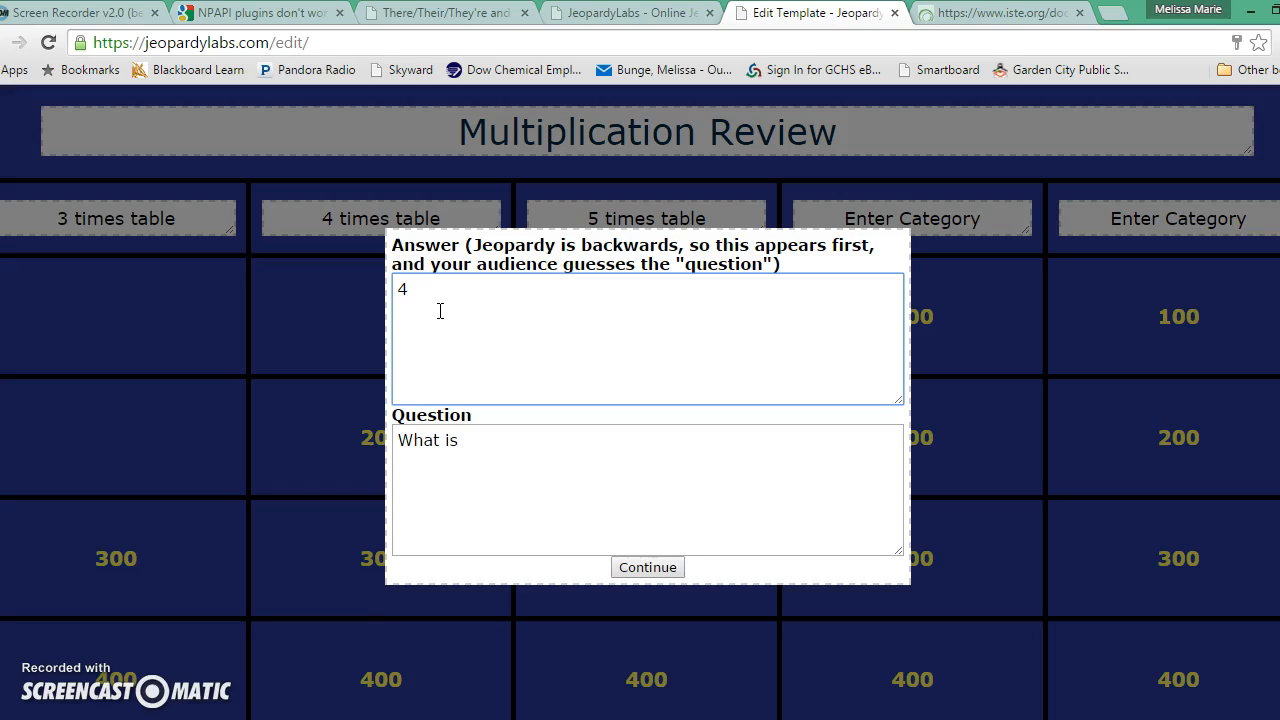
left_click(451, 334)
type("=")
left_click(457, 449)
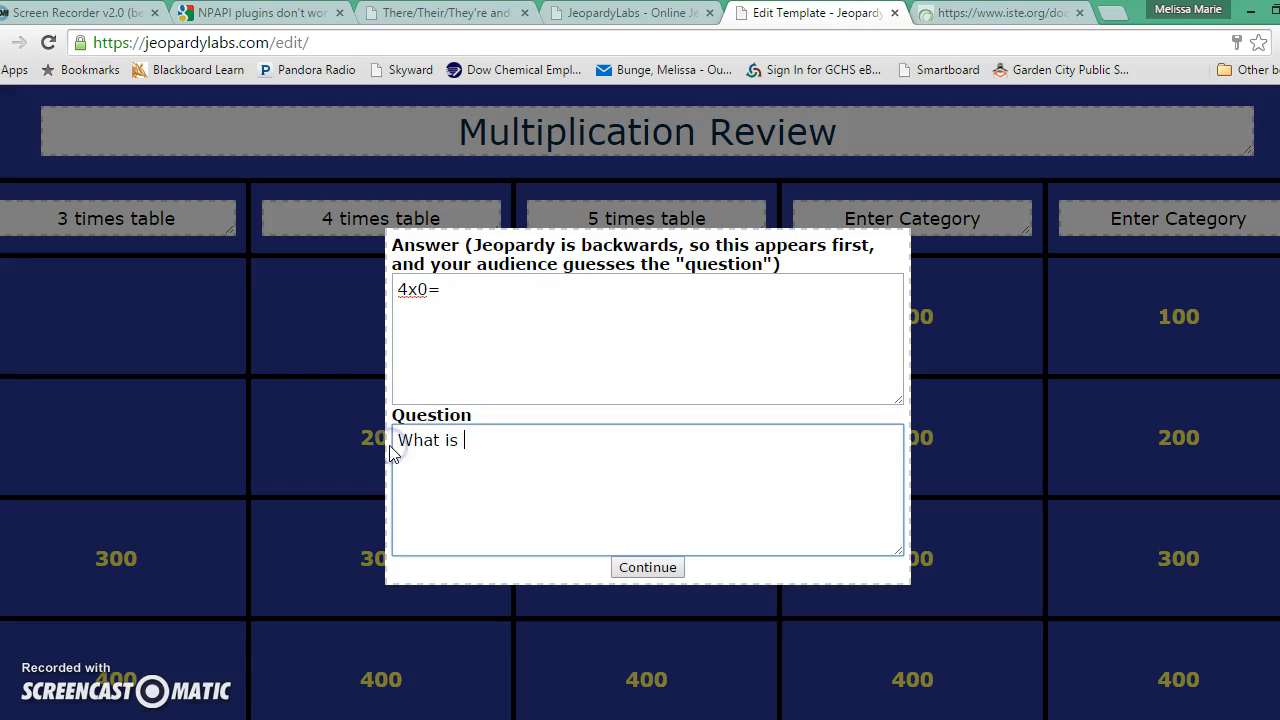
type("0")
left_click(638, 572)
Fill the 4 times table 200 clue with answer 4x1= and response 4.
left_click(417, 409)
left_click(519, 377)
type("4")
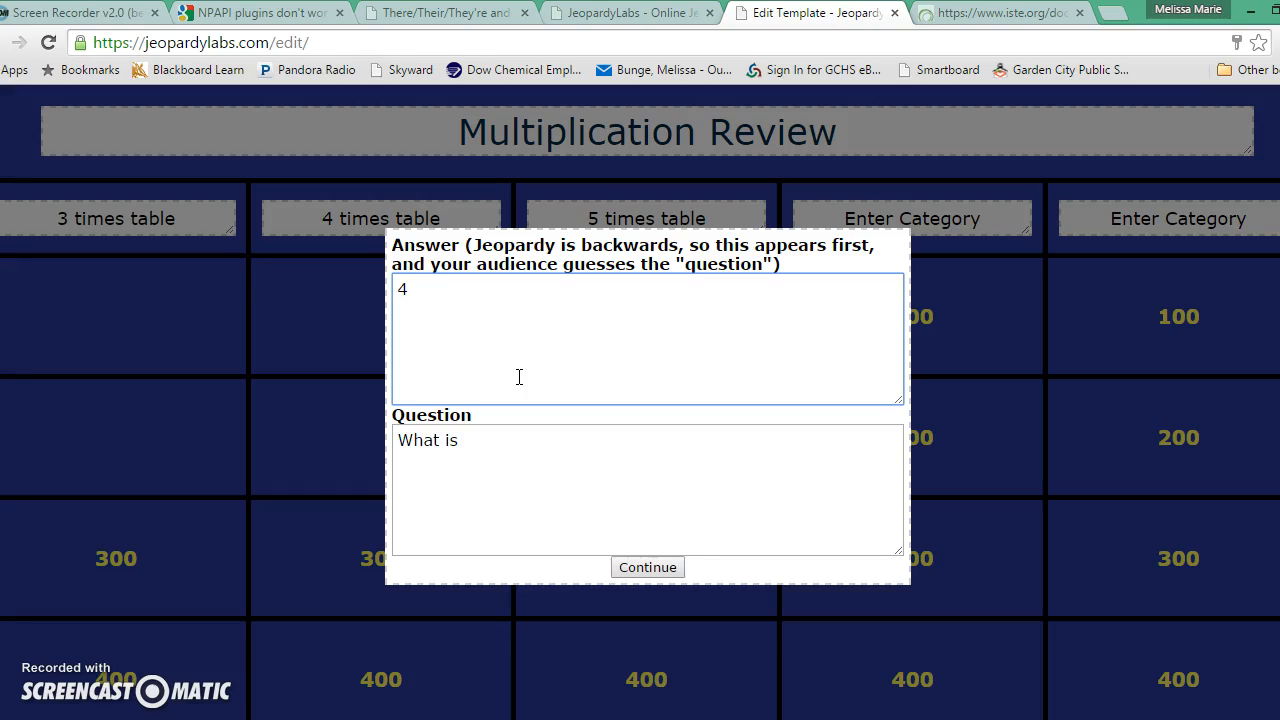
type("x1+")
left_click_drag(457, 443, 375, 447)
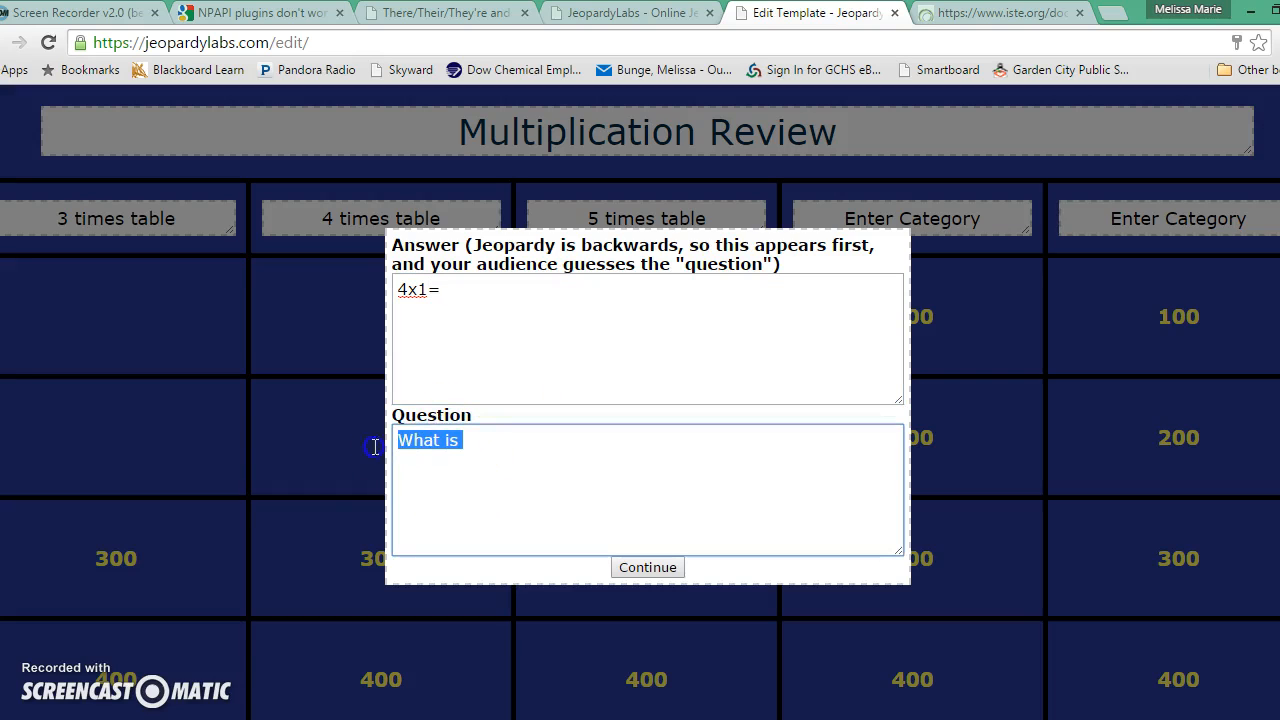
type("4")
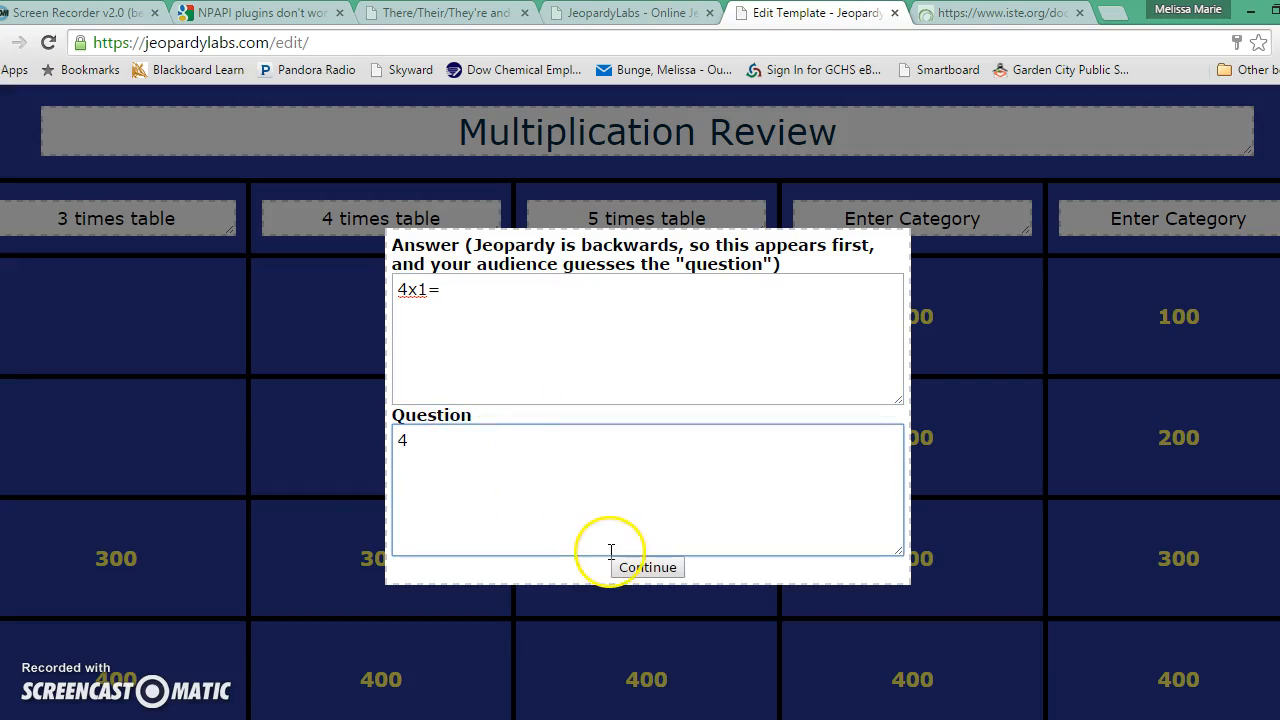
left_click(642, 567)
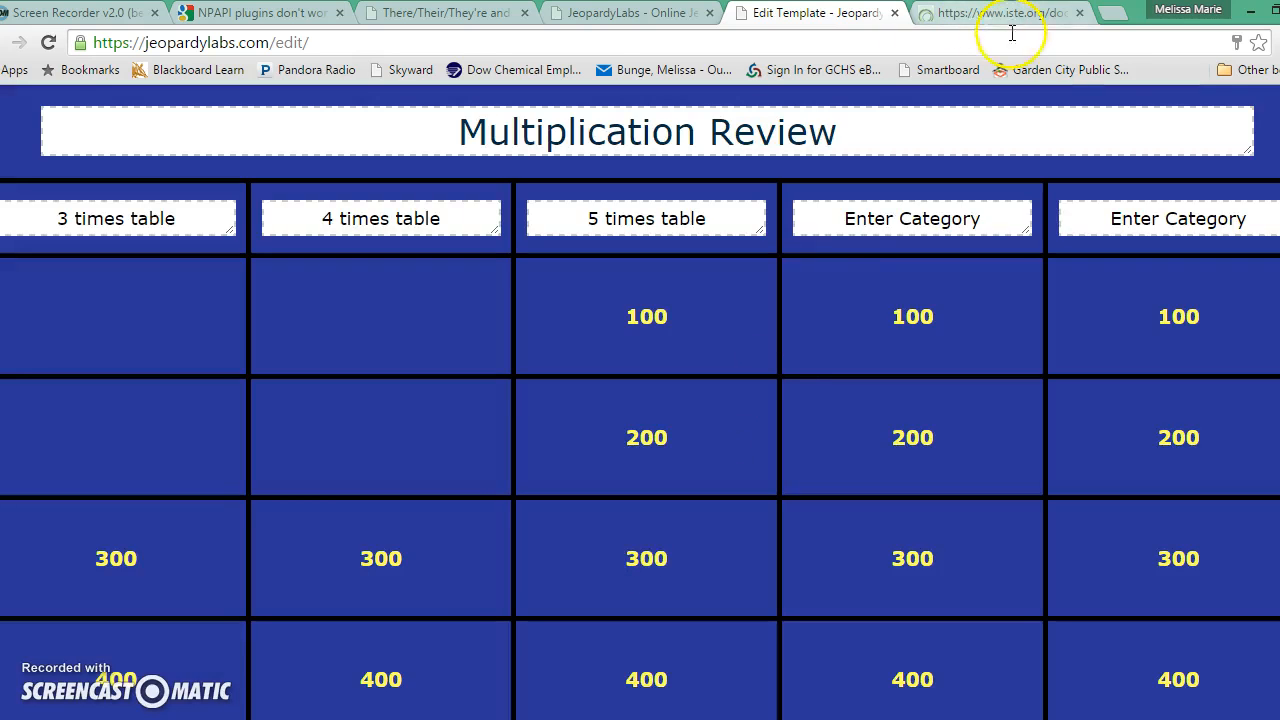
Save the Multiplication Review board from the bottom of the editor.
scroll(640, 400, "down", 3)
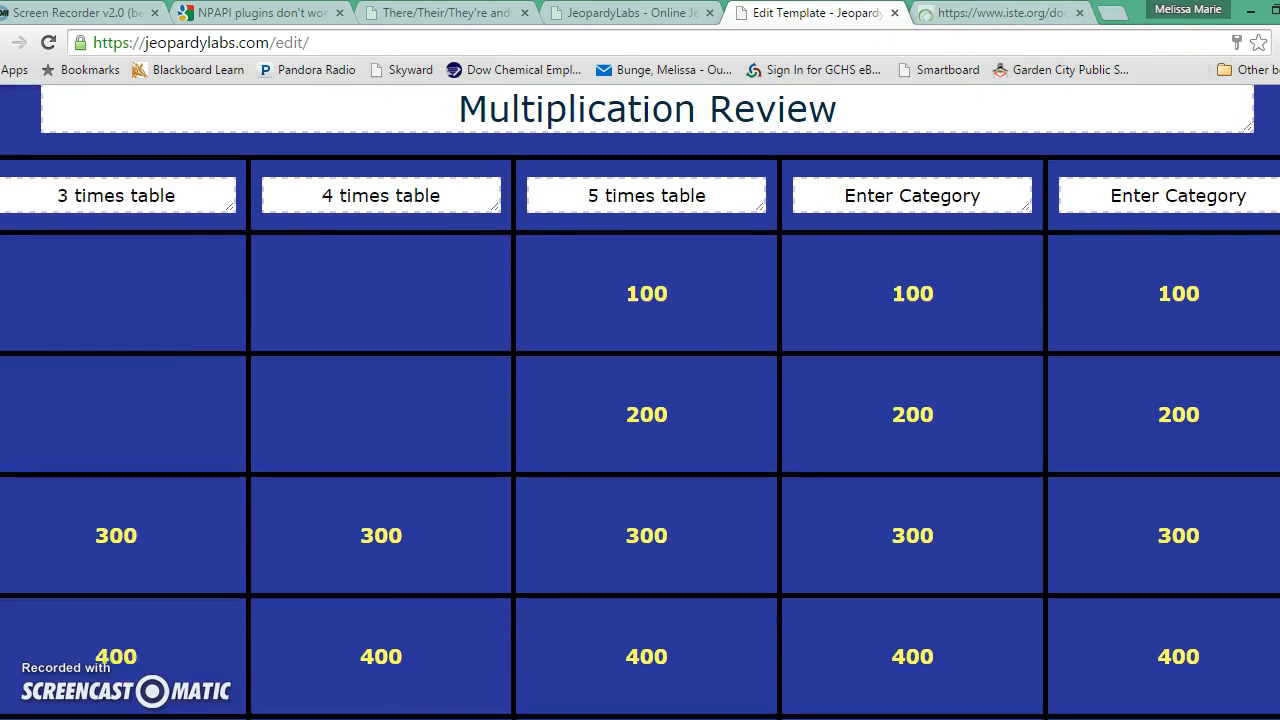
scroll(640, 400, "up", 1)
scroll(640, 400, "down", 1)
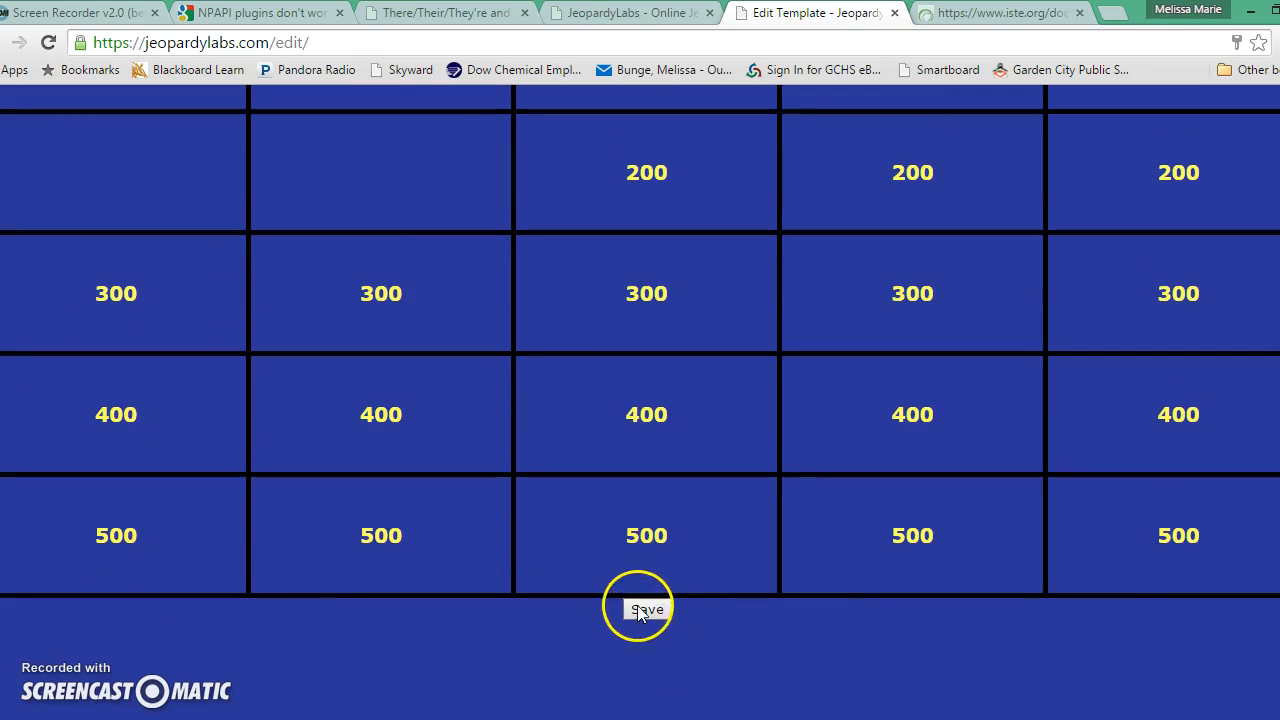
left_click(643, 613)
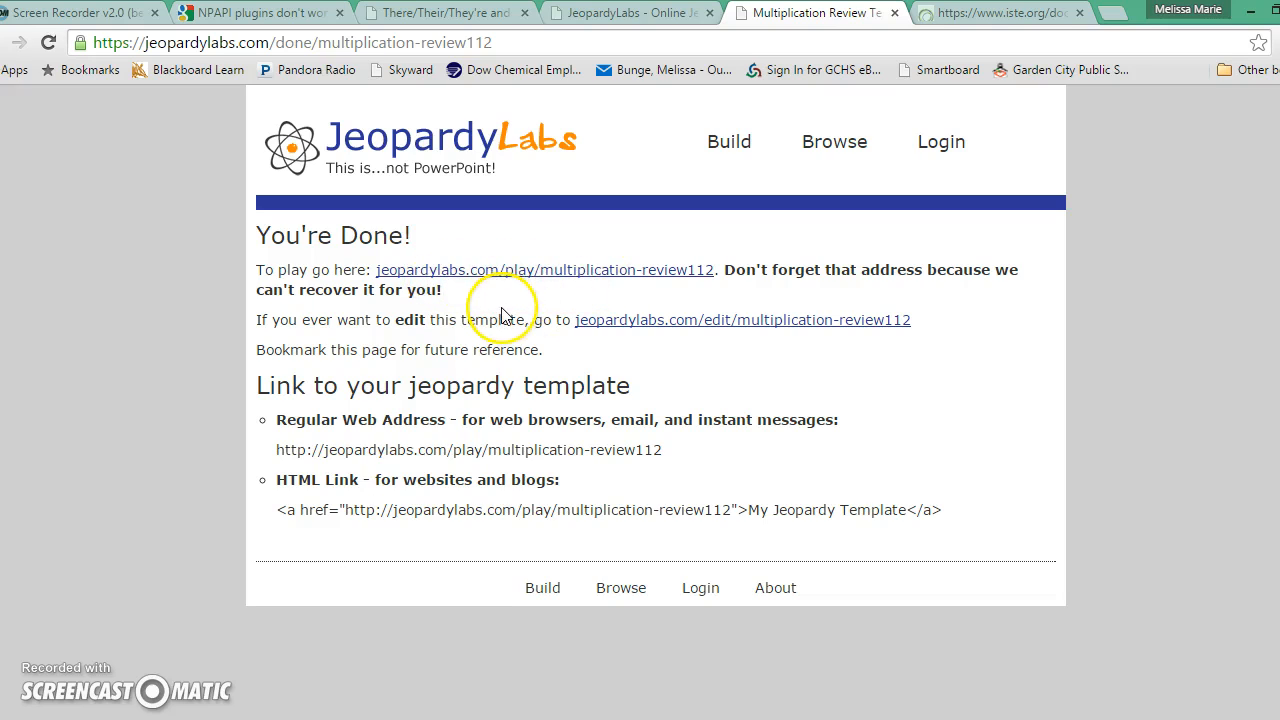
Start the Multiplication Review game with 2 teams, then switch to the There/Their/They're game.
left_click(676, 276)
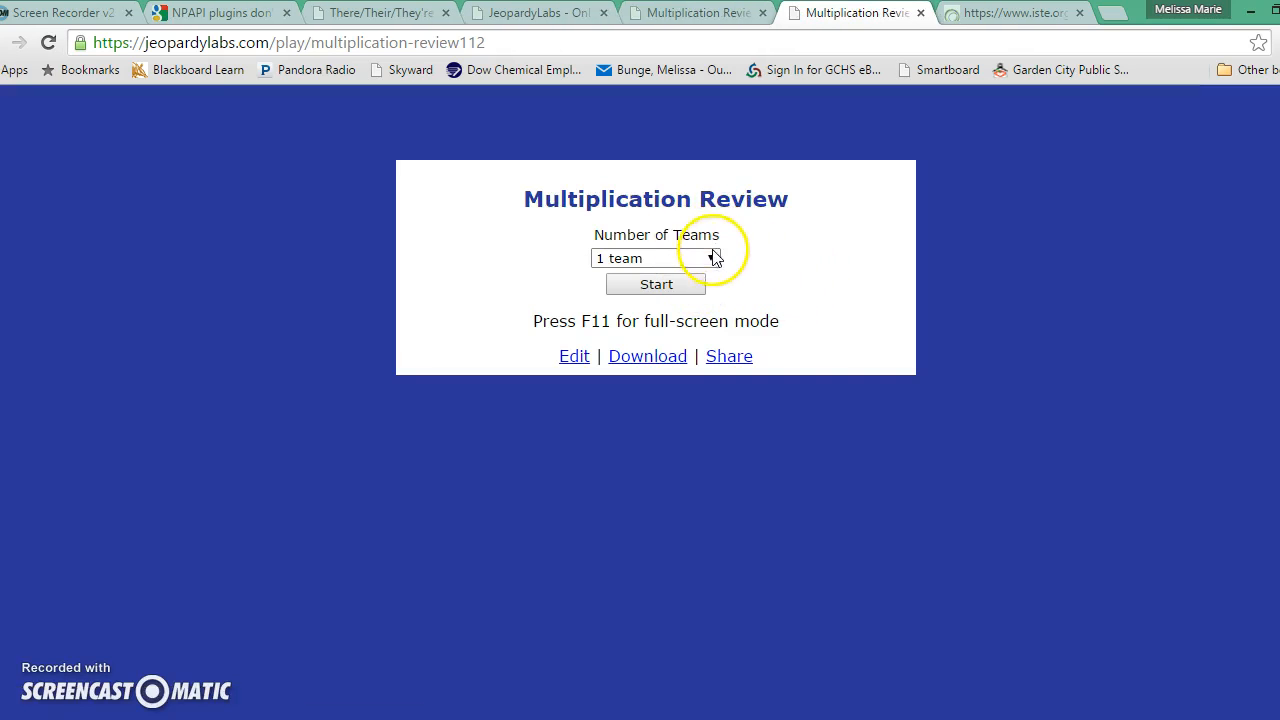
left_click(713, 260)
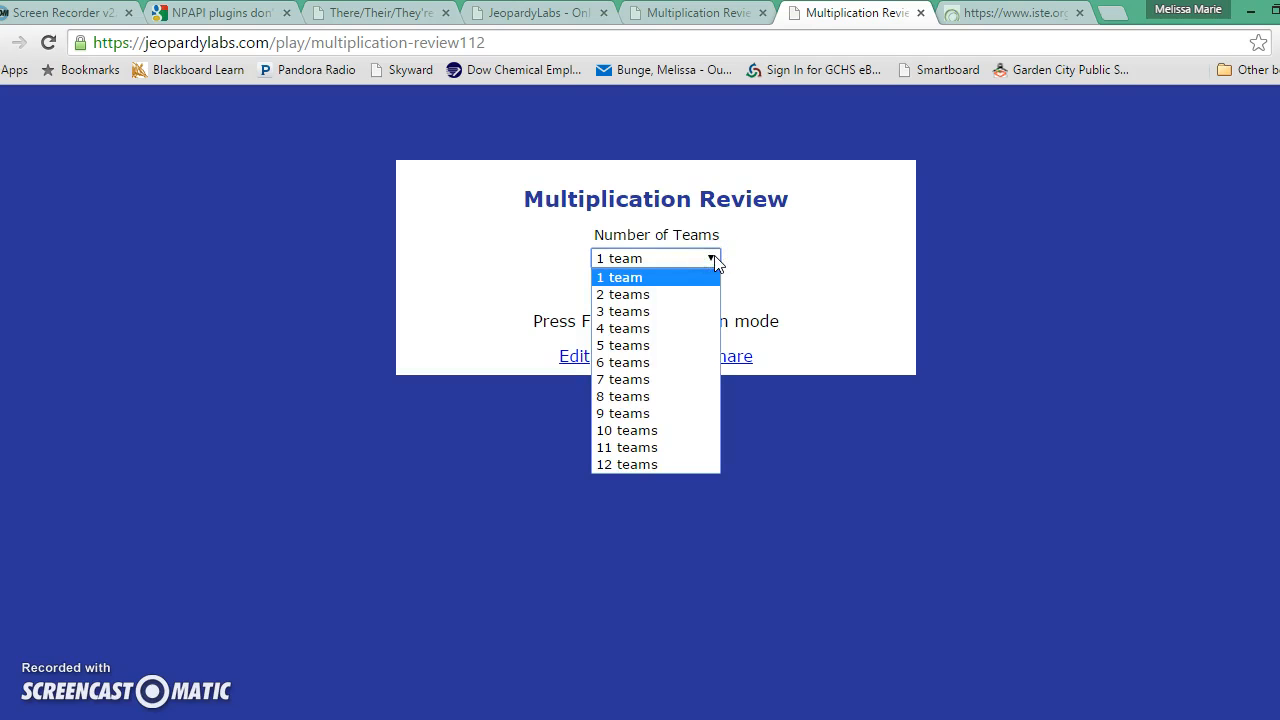
left_click(697, 295)
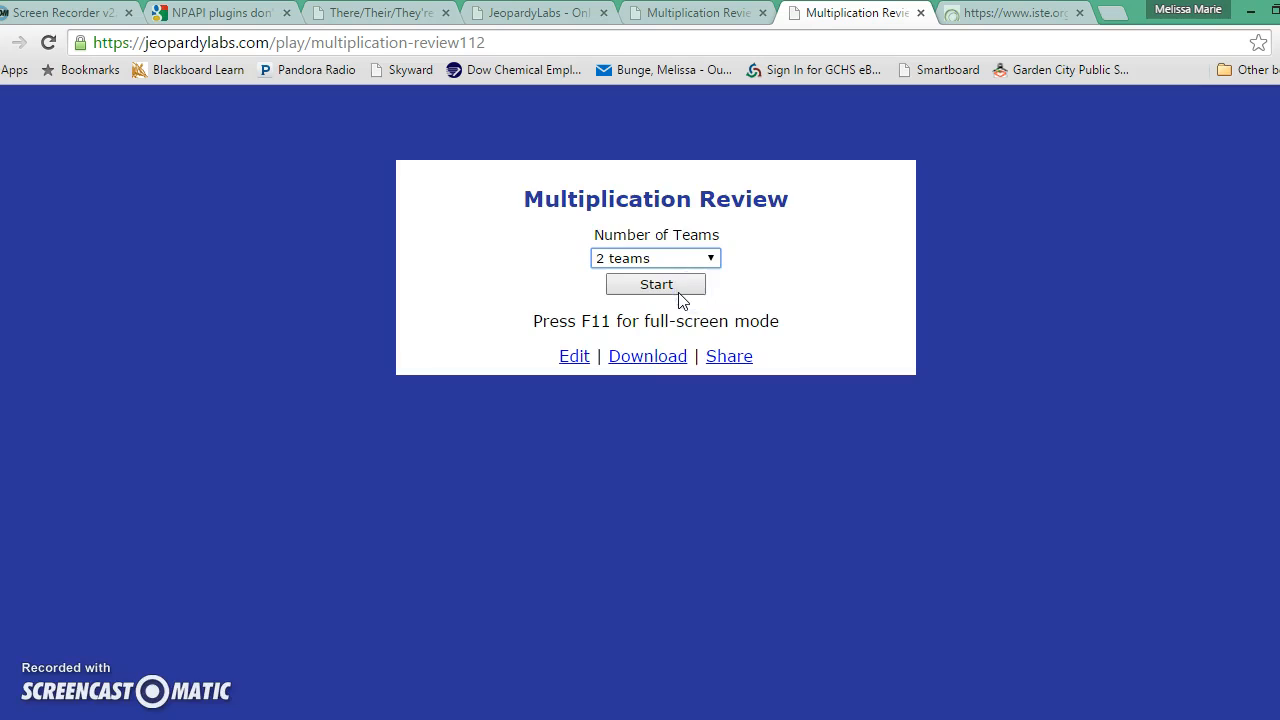
left_click(680, 290)
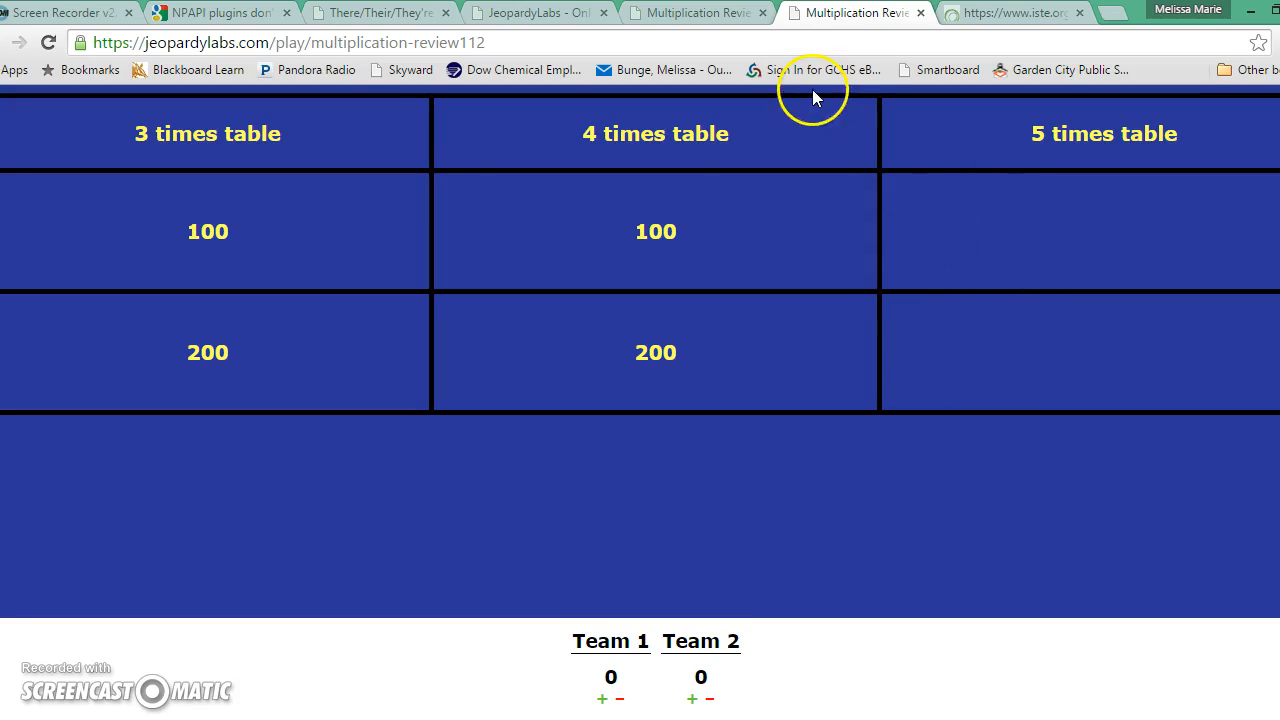
left_click(375, 14)
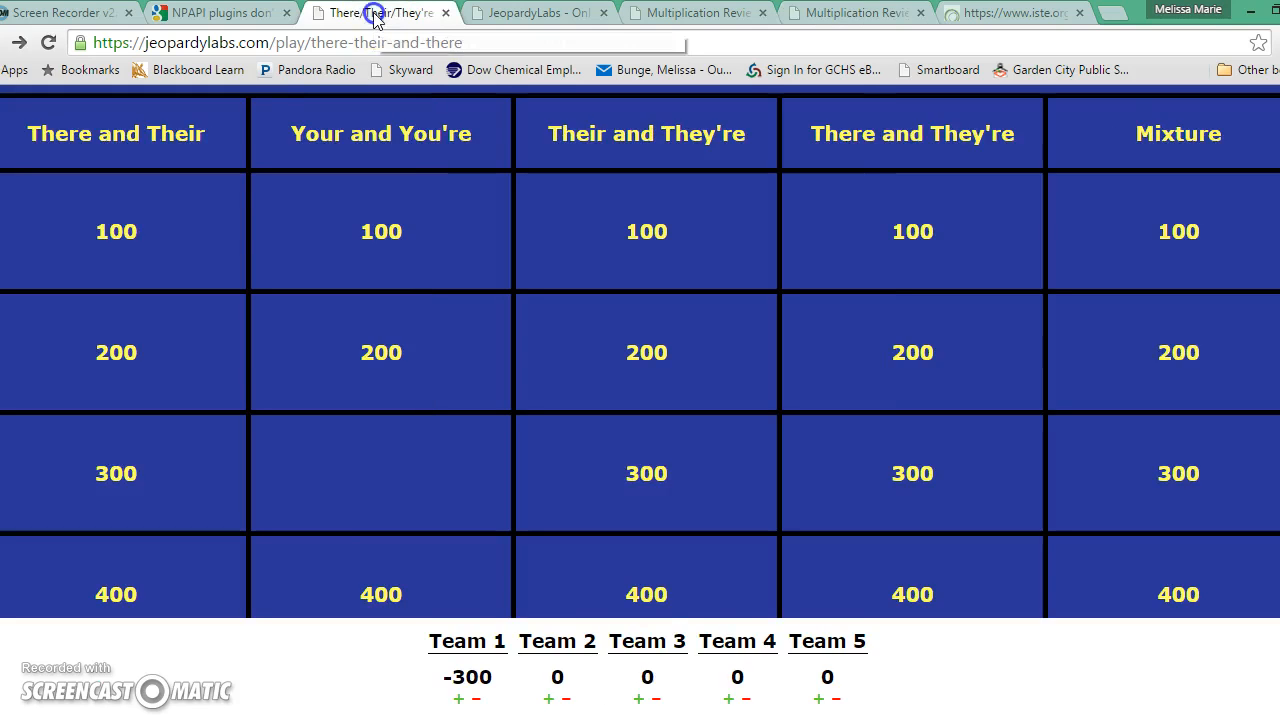